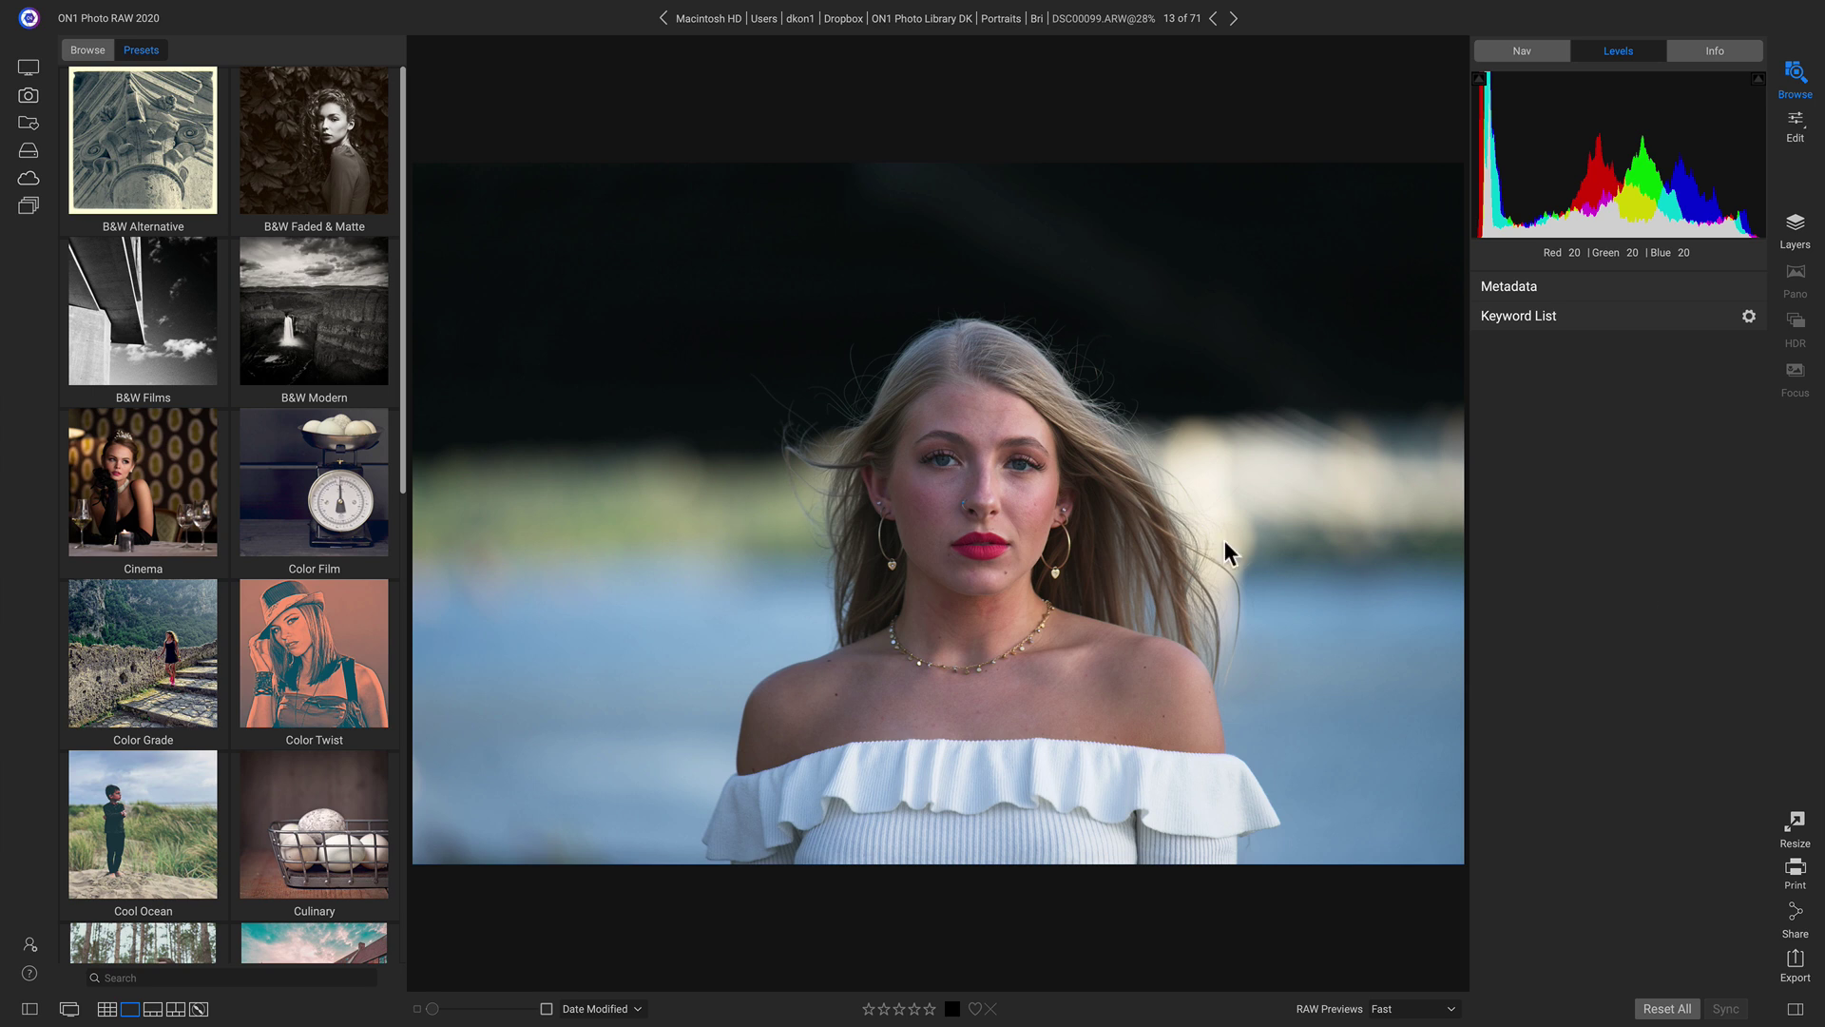
Step: Apply the CN4 preset from the Cinema category to the portrait and leave its fade at full strength
scroll(302, 476, "down", 5)
scroll(303, 475, "down", 1)
scroll(302, 476, "down", 3)
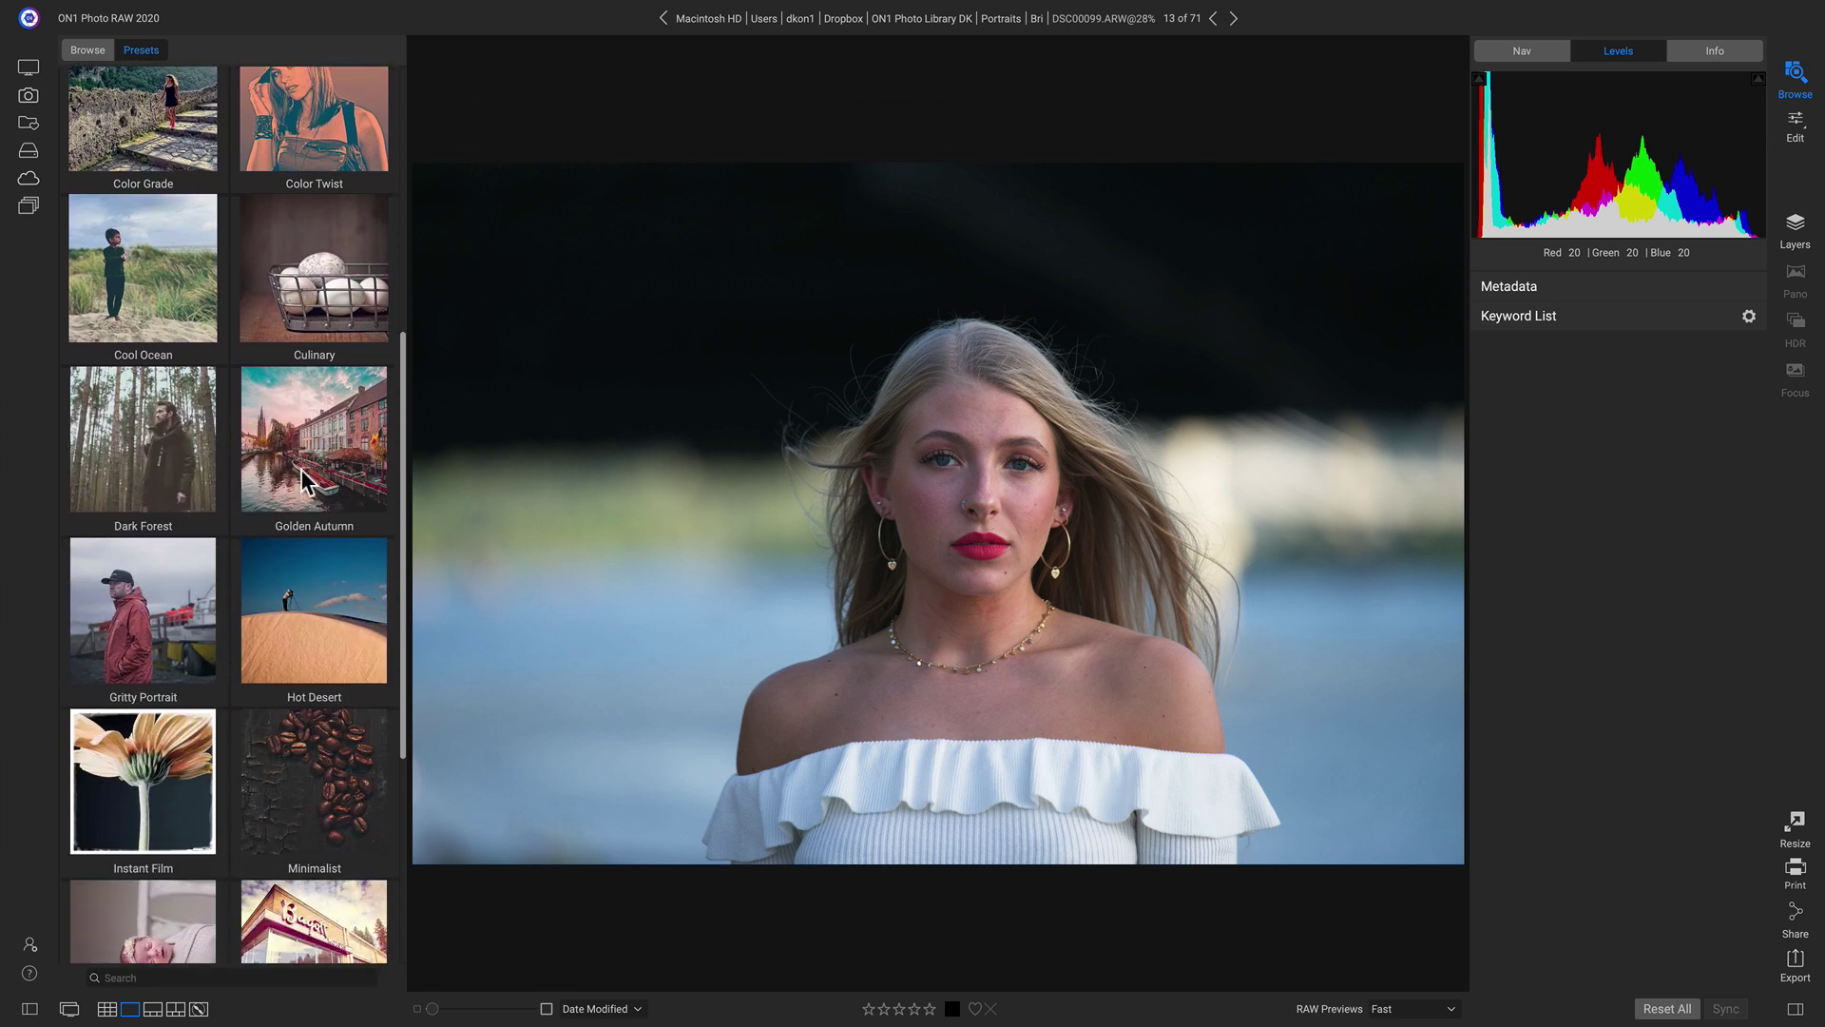
scroll(302, 480, "up", 6)
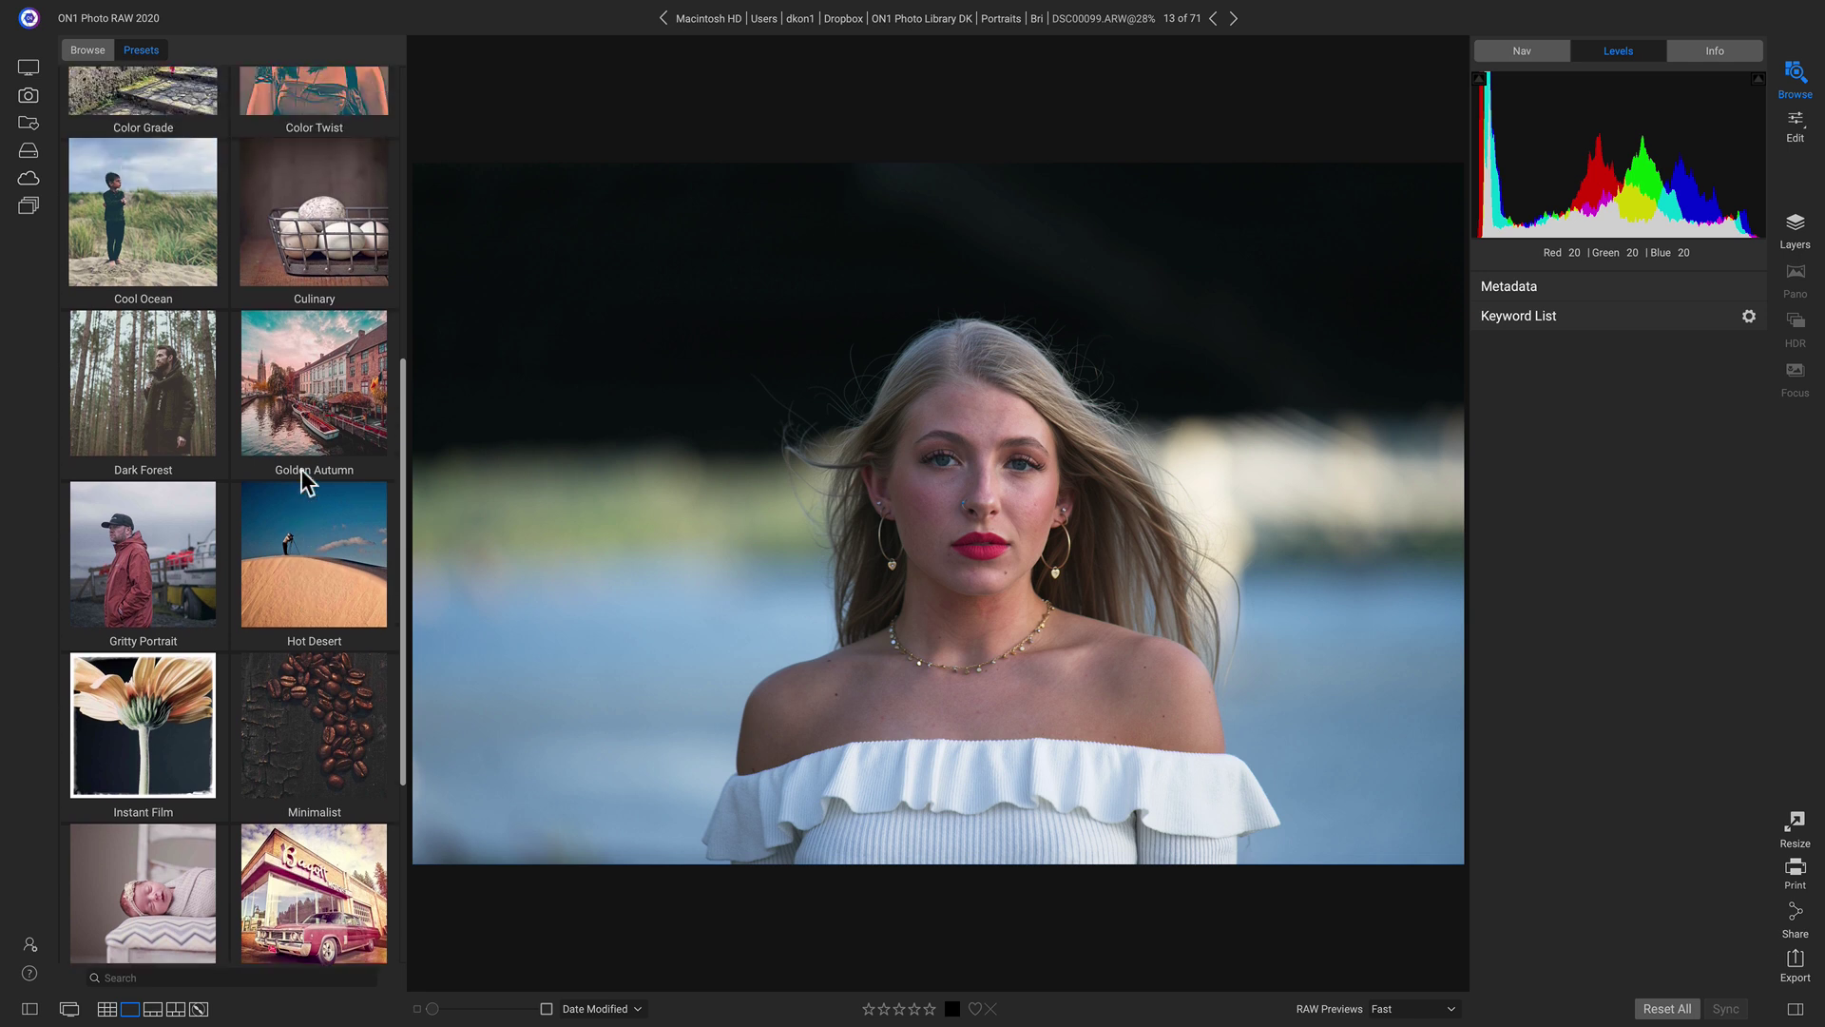
scroll(303, 480, "up", 3)
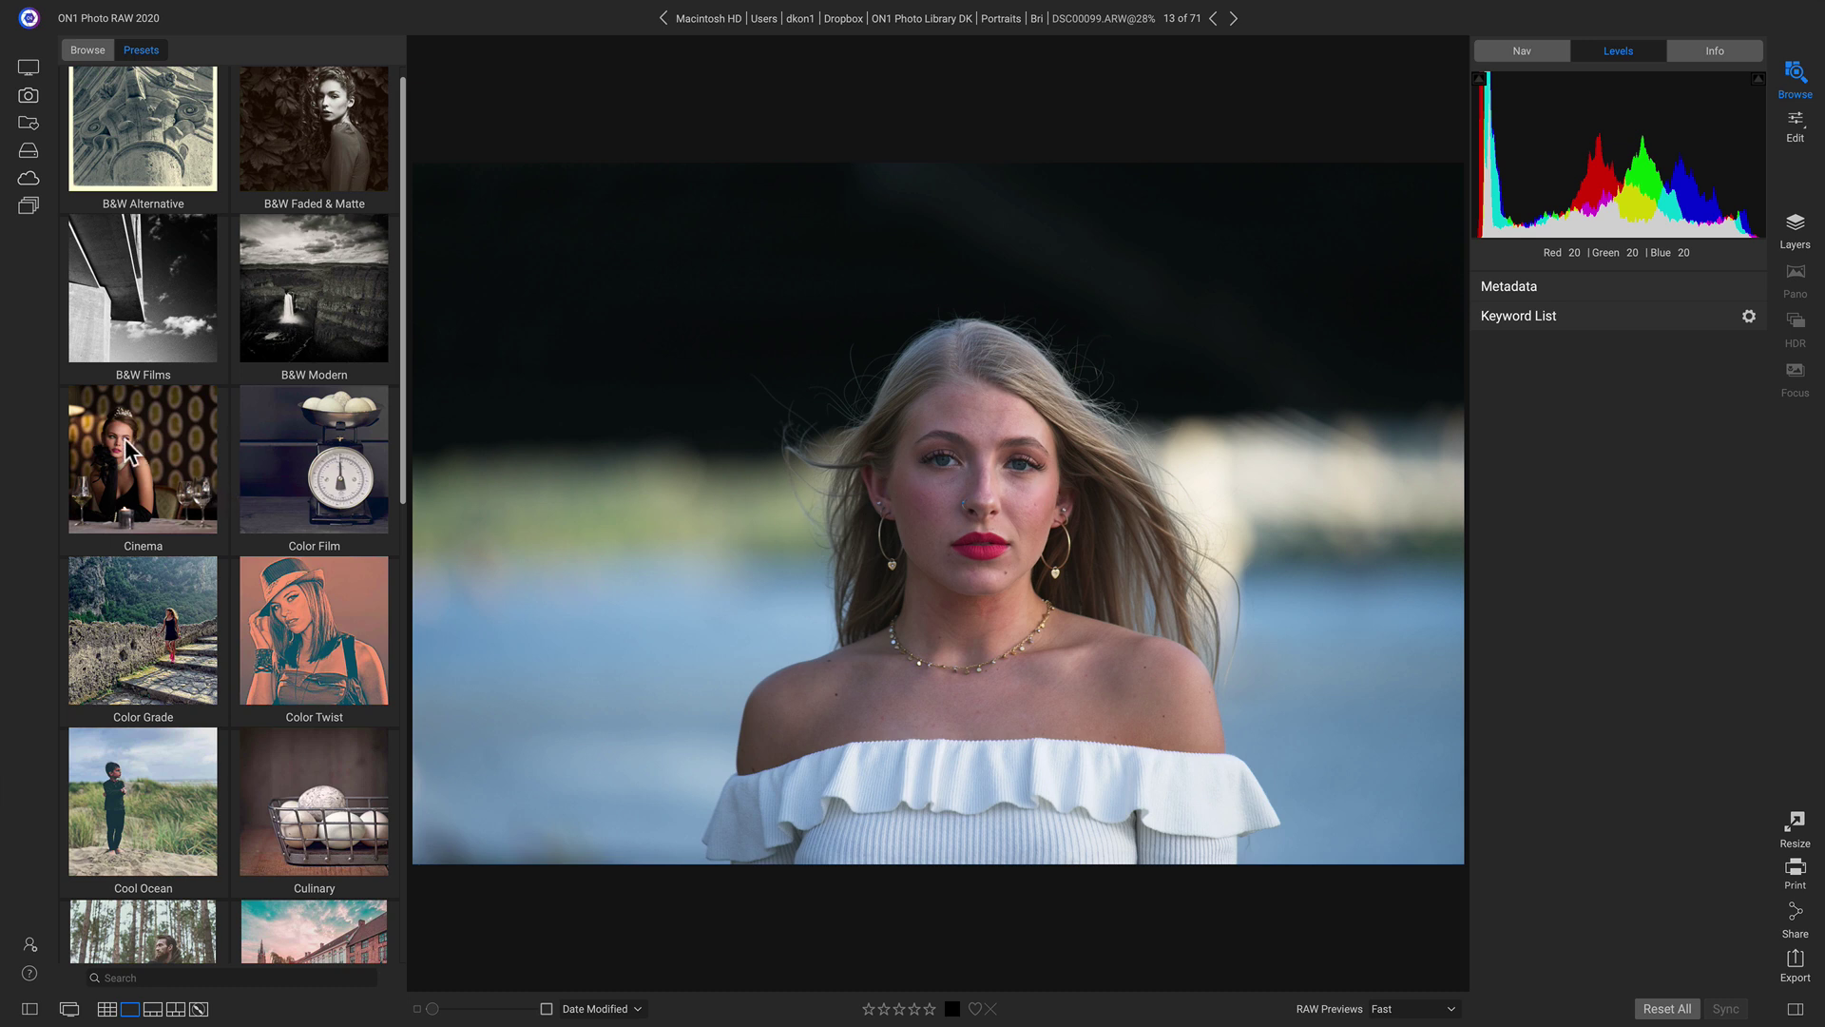
left_click(159, 472)
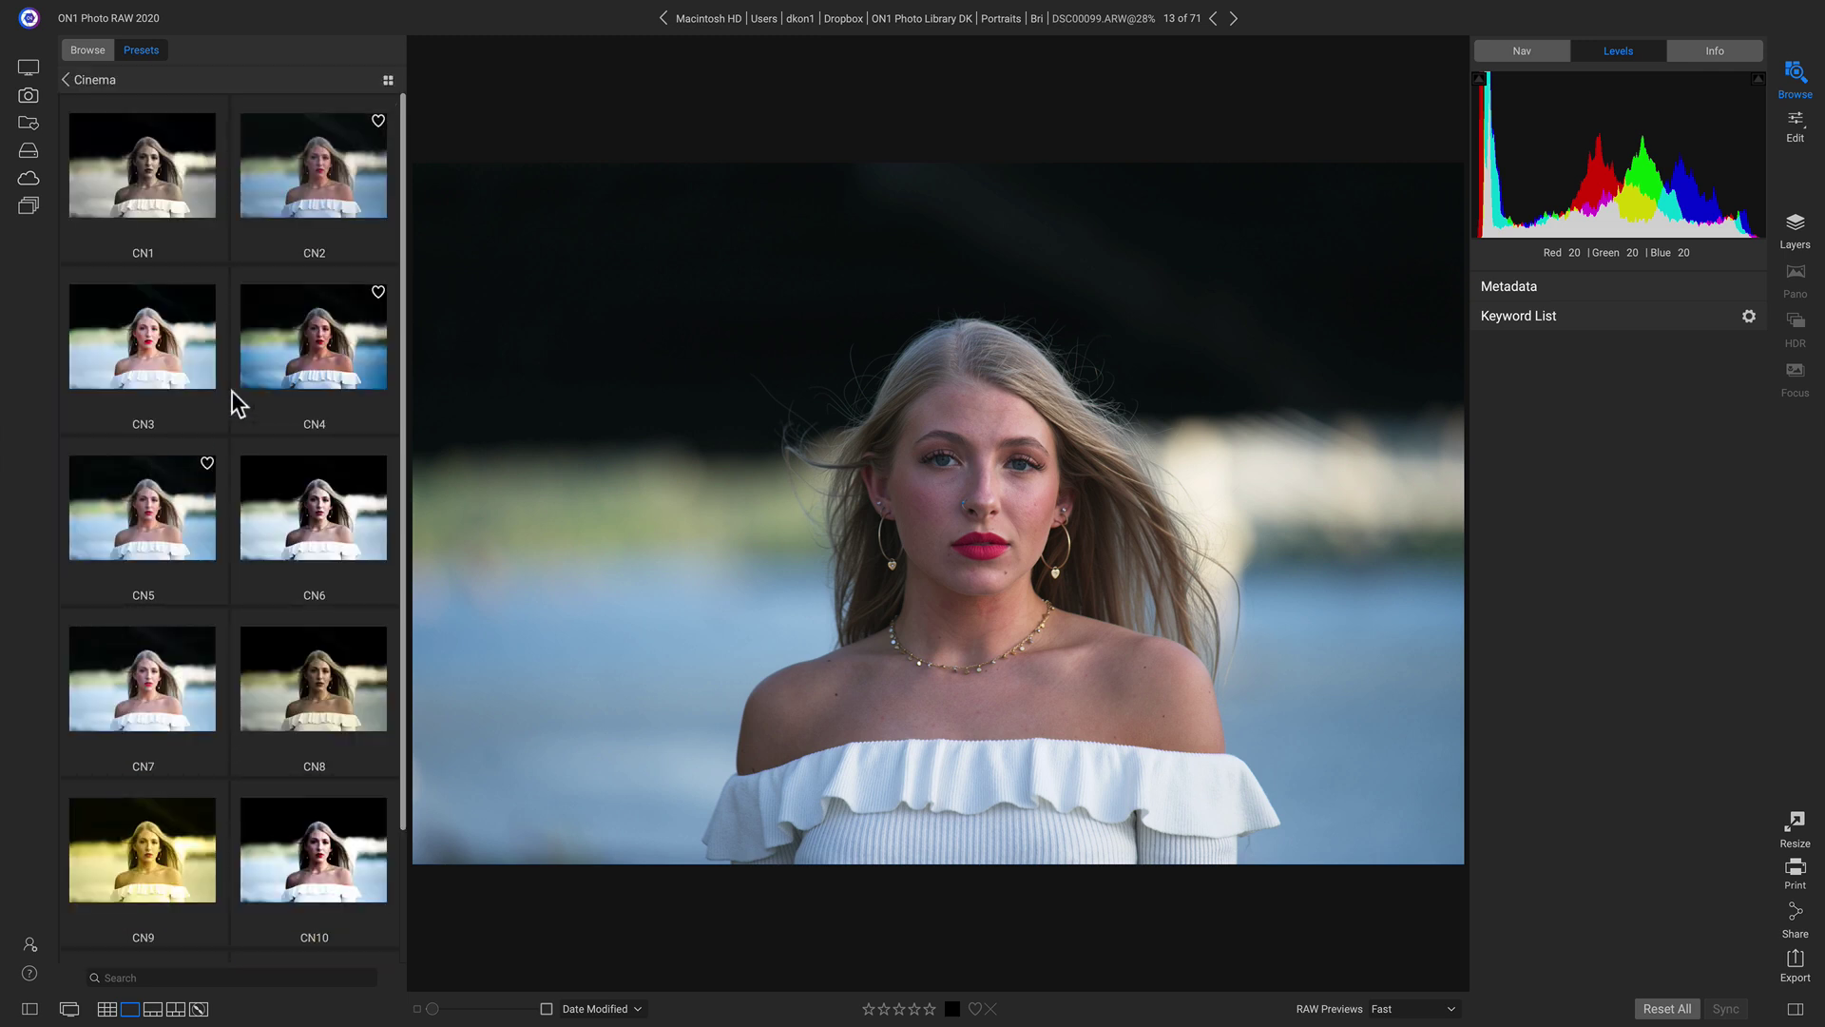
left_click(331, 358)
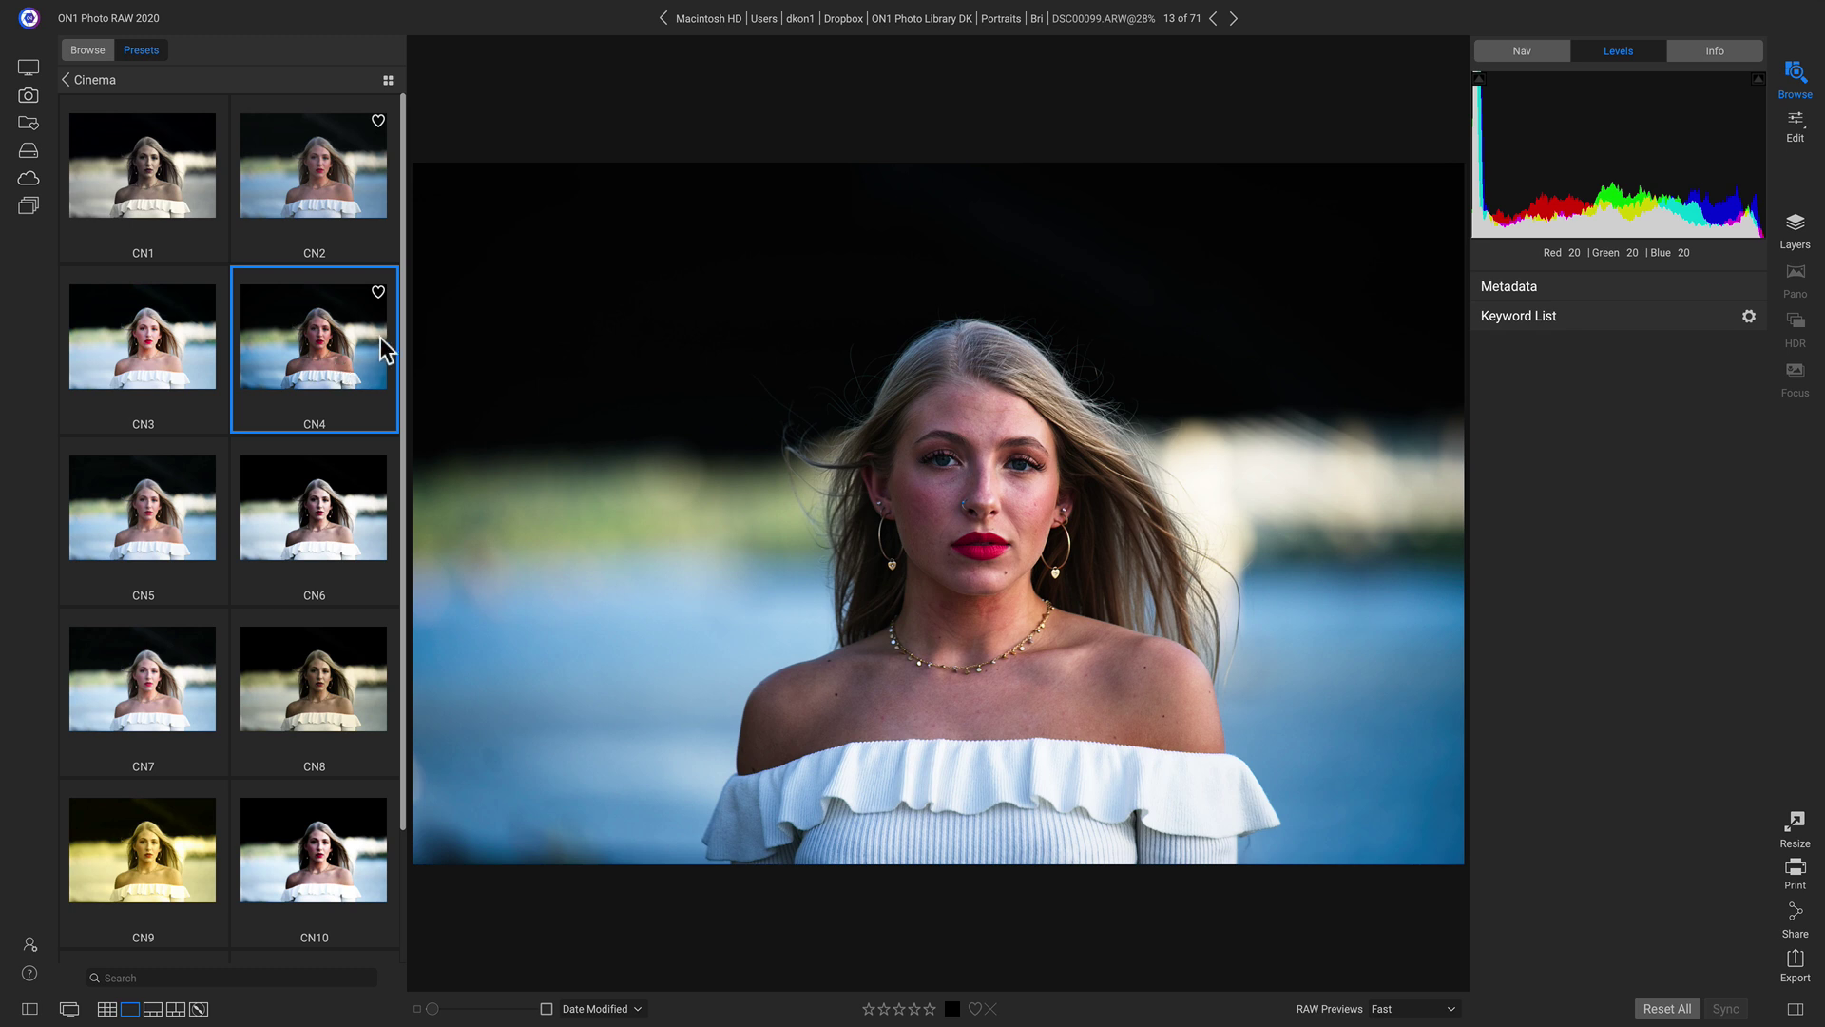
mouse_move(375, 346)
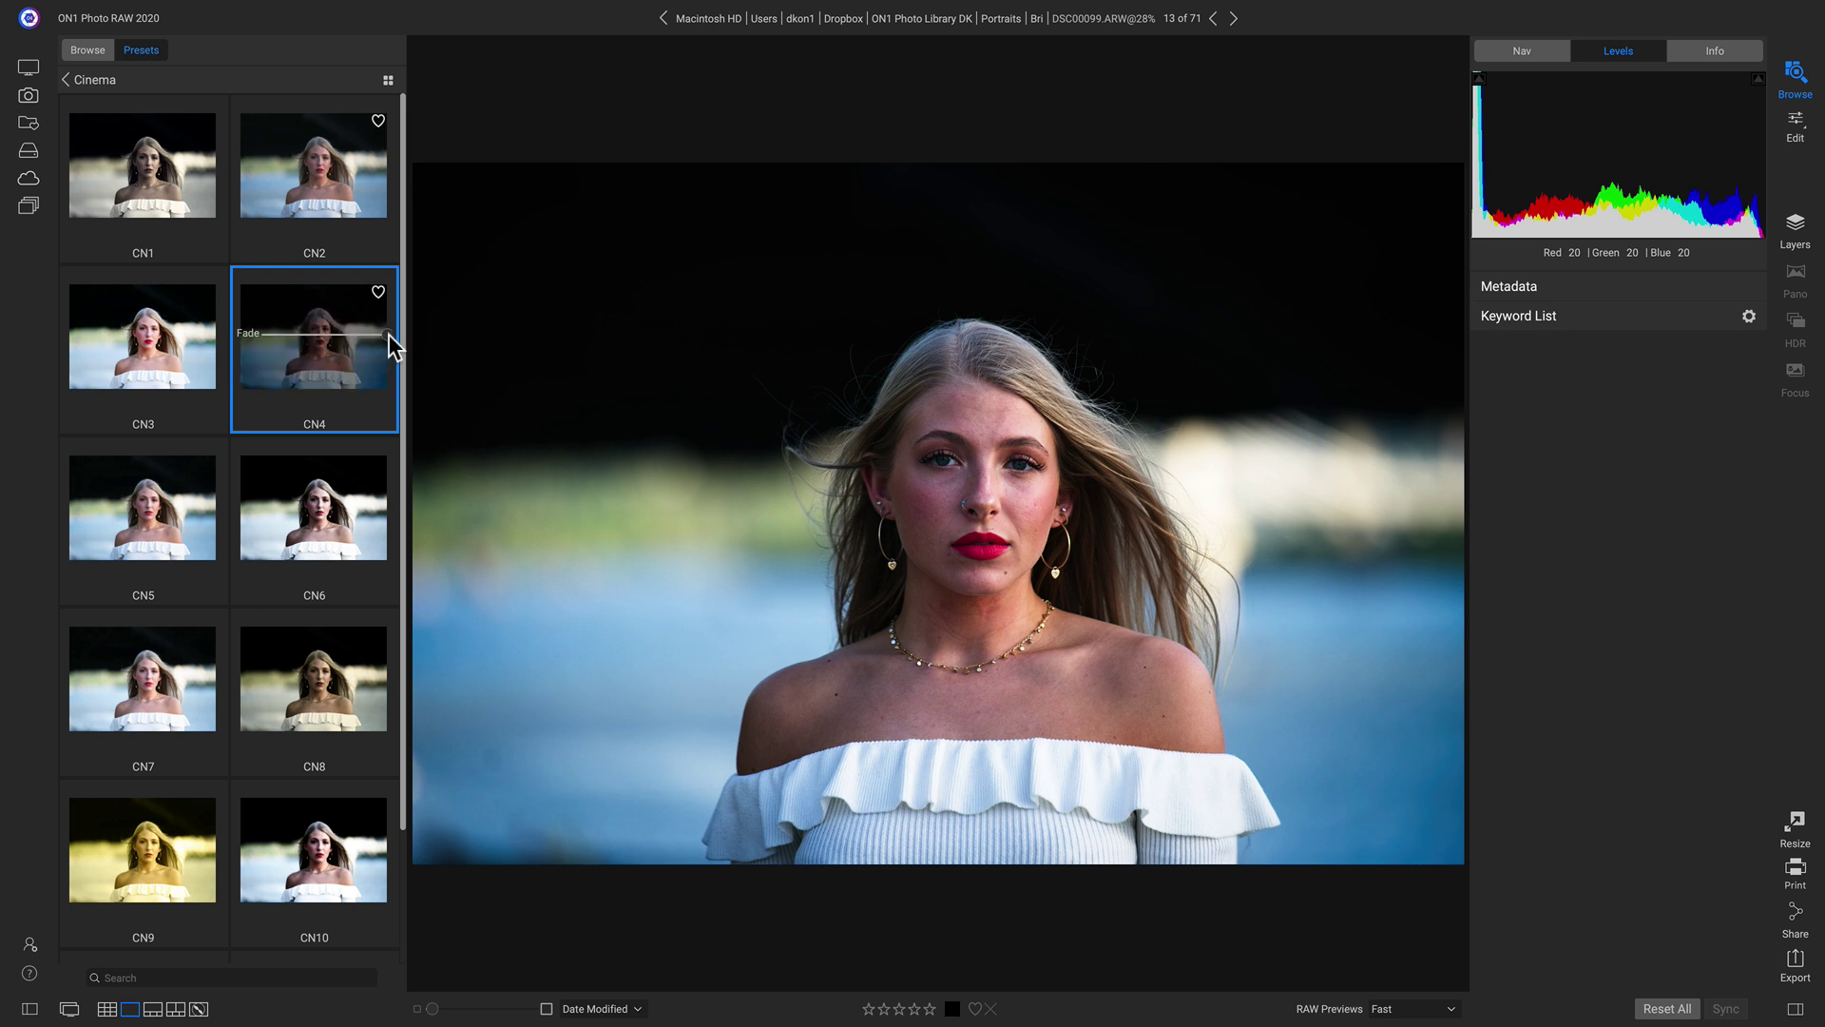
mouse_move(372, 346)
left_mouse_down()
mouse_move(281, 344)
mouse_move(401, 347)
mouse_move(276, 346)
mouse_move(396, 350)
left_mouse_up()
Step: Open the photo's effects for editing, compare it without and with the Tone Enhancer filter, and expand that filter's settings
left_click(1789, 122)
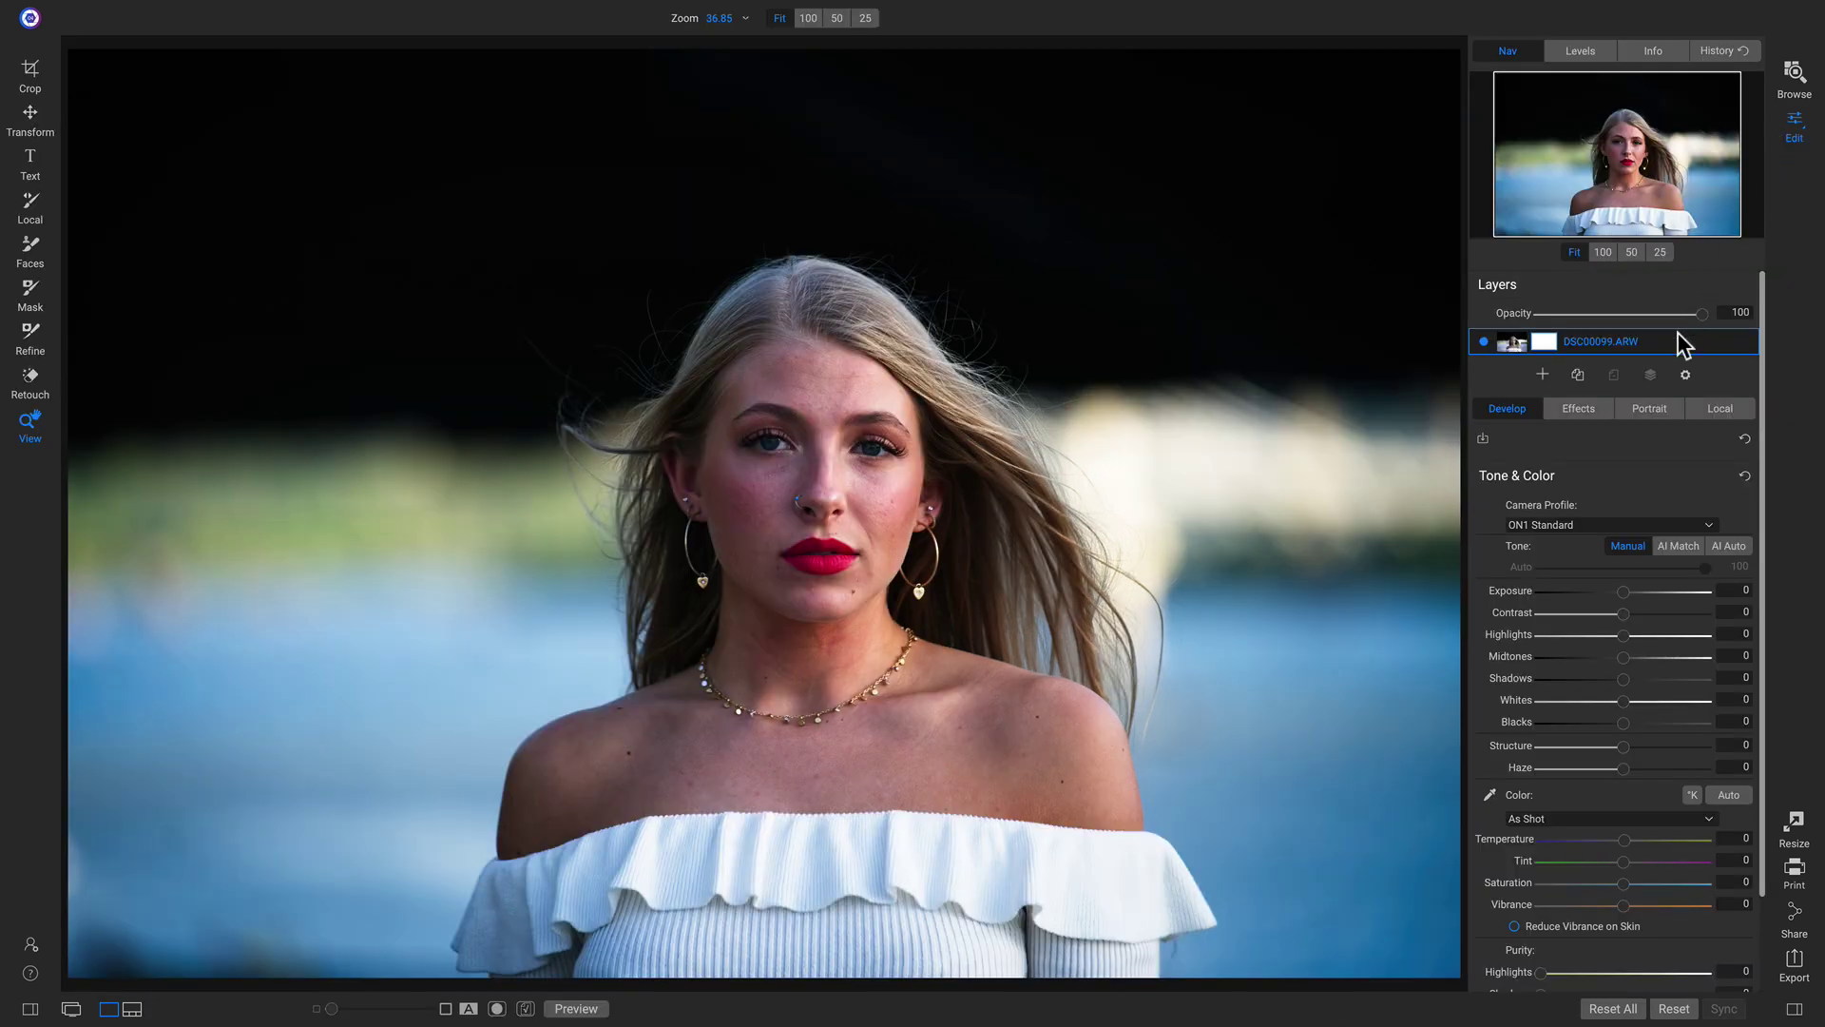
left_click(1585, 414)
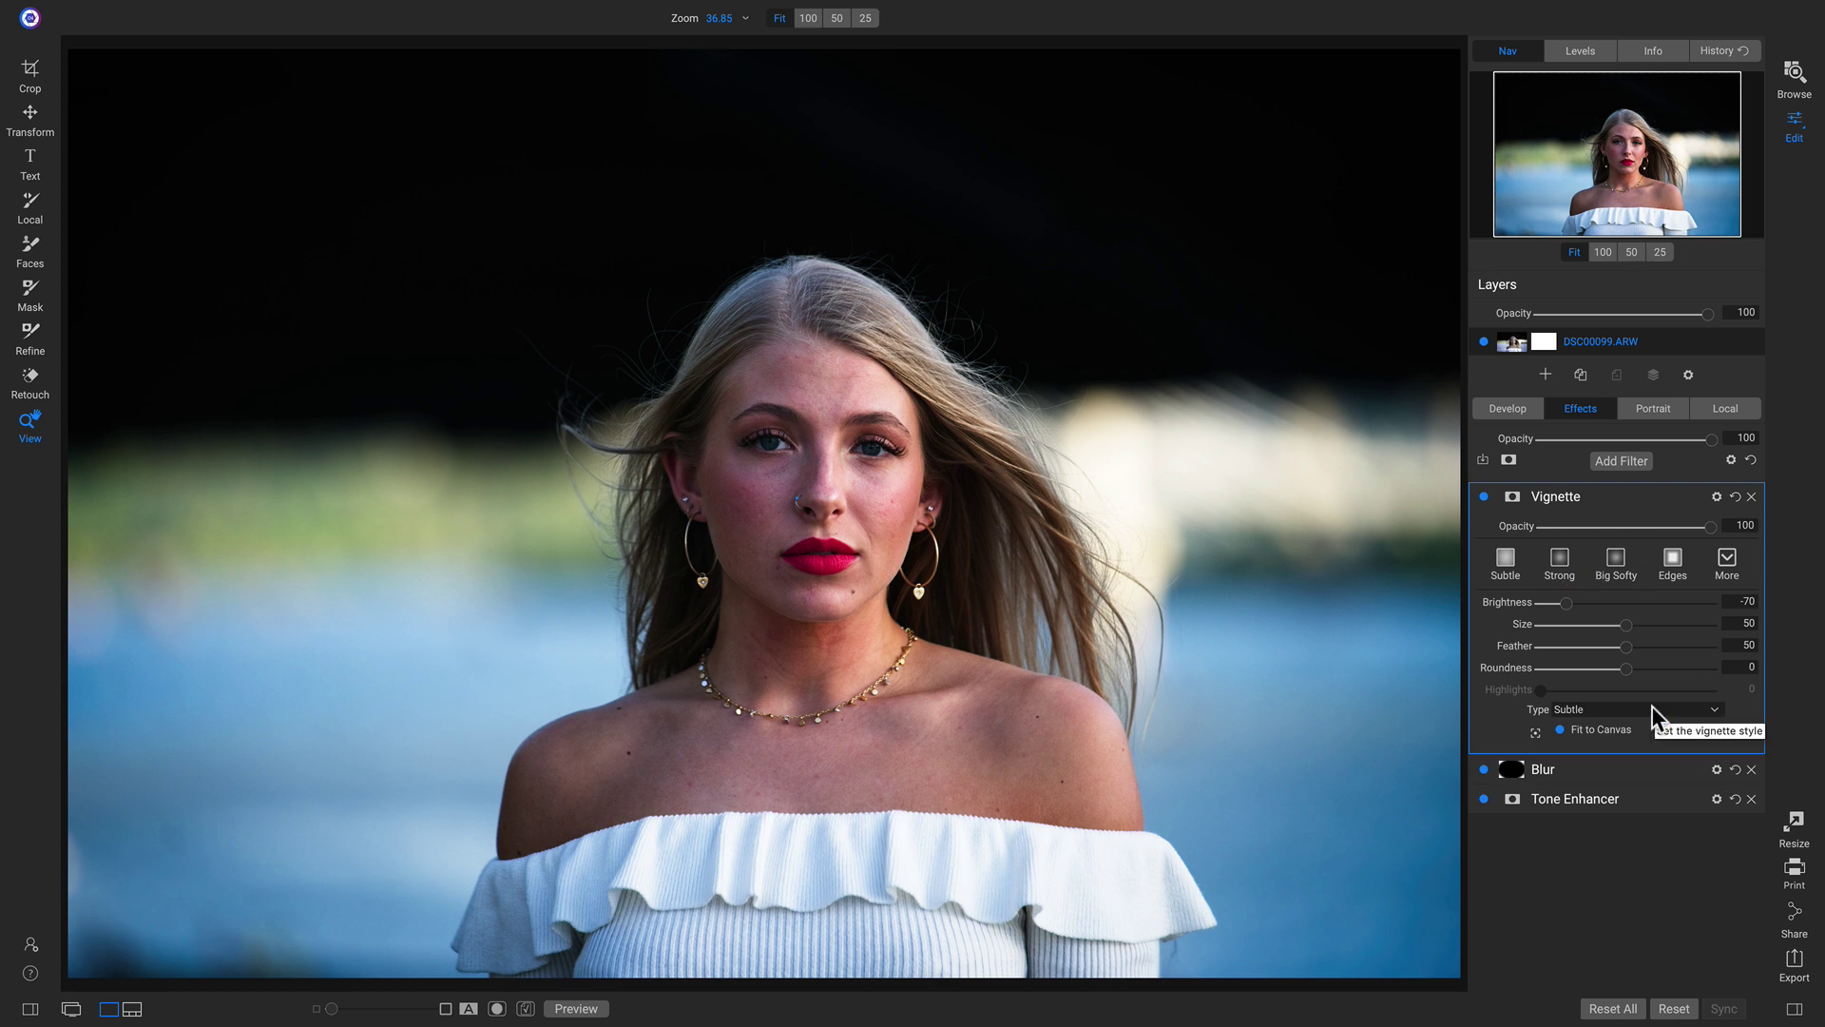
left_click(1483, 800)
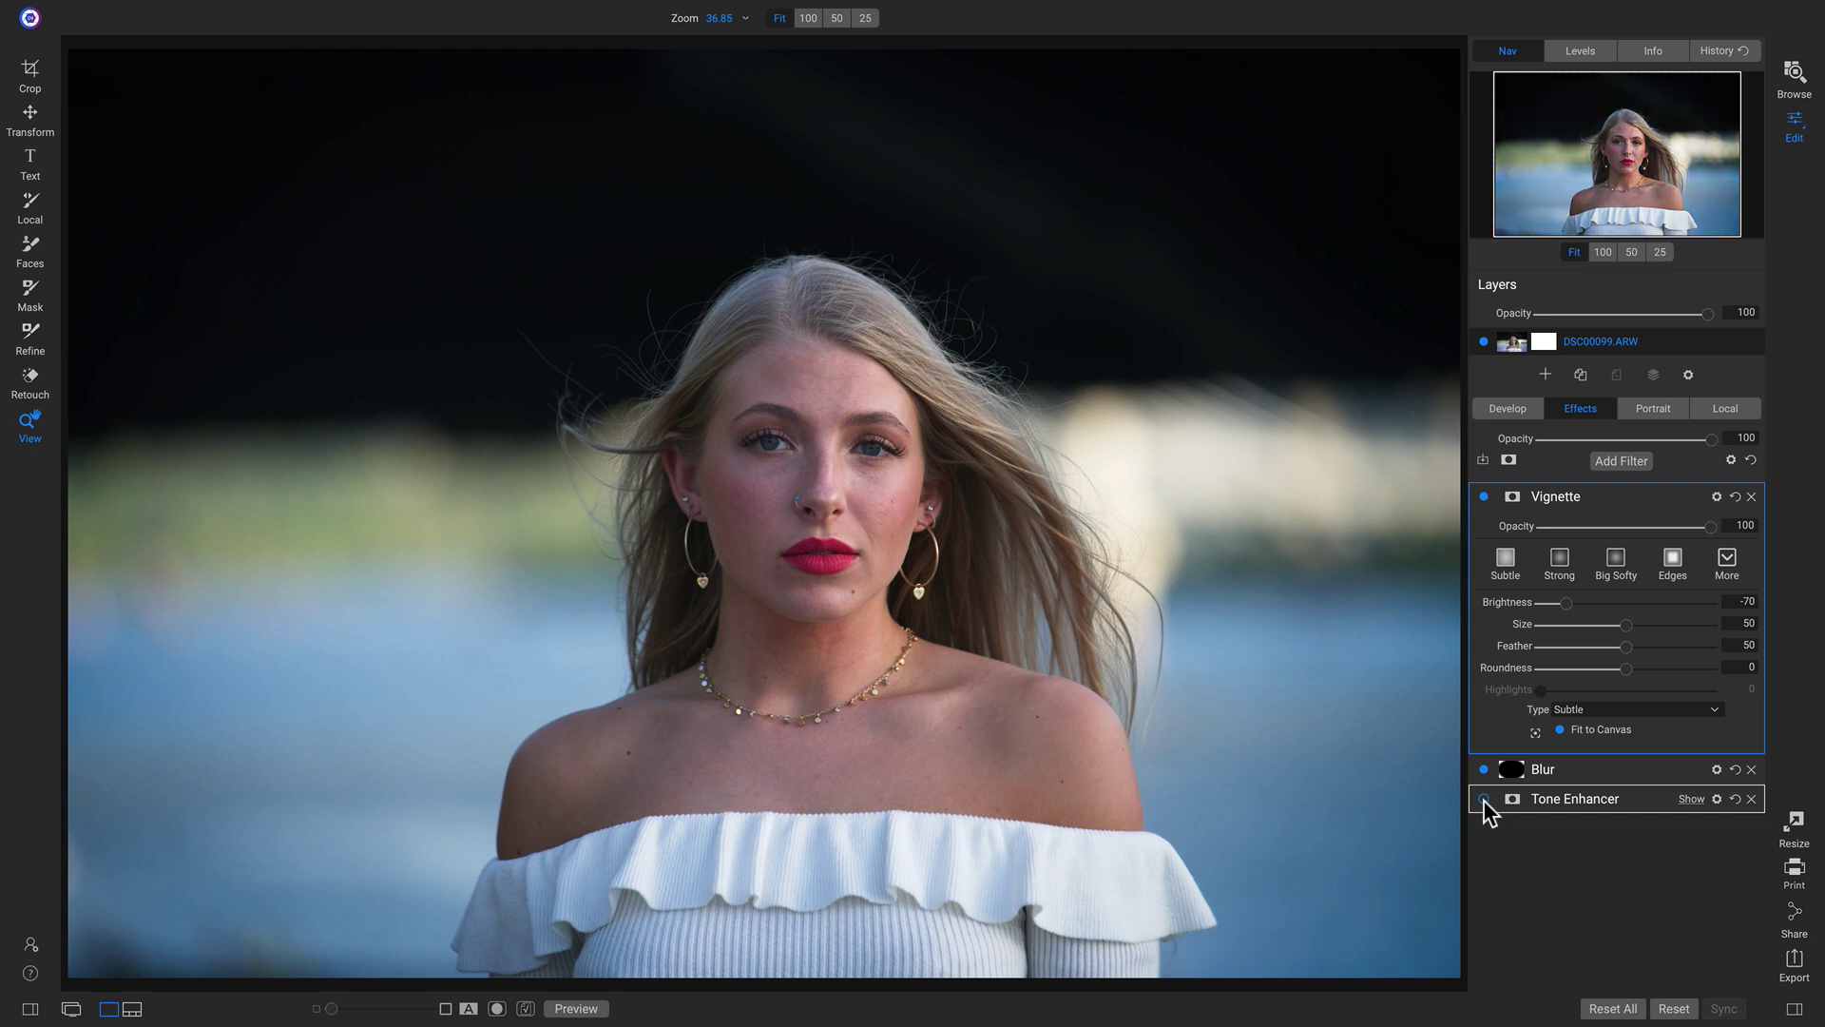
left_click(1484, 800)
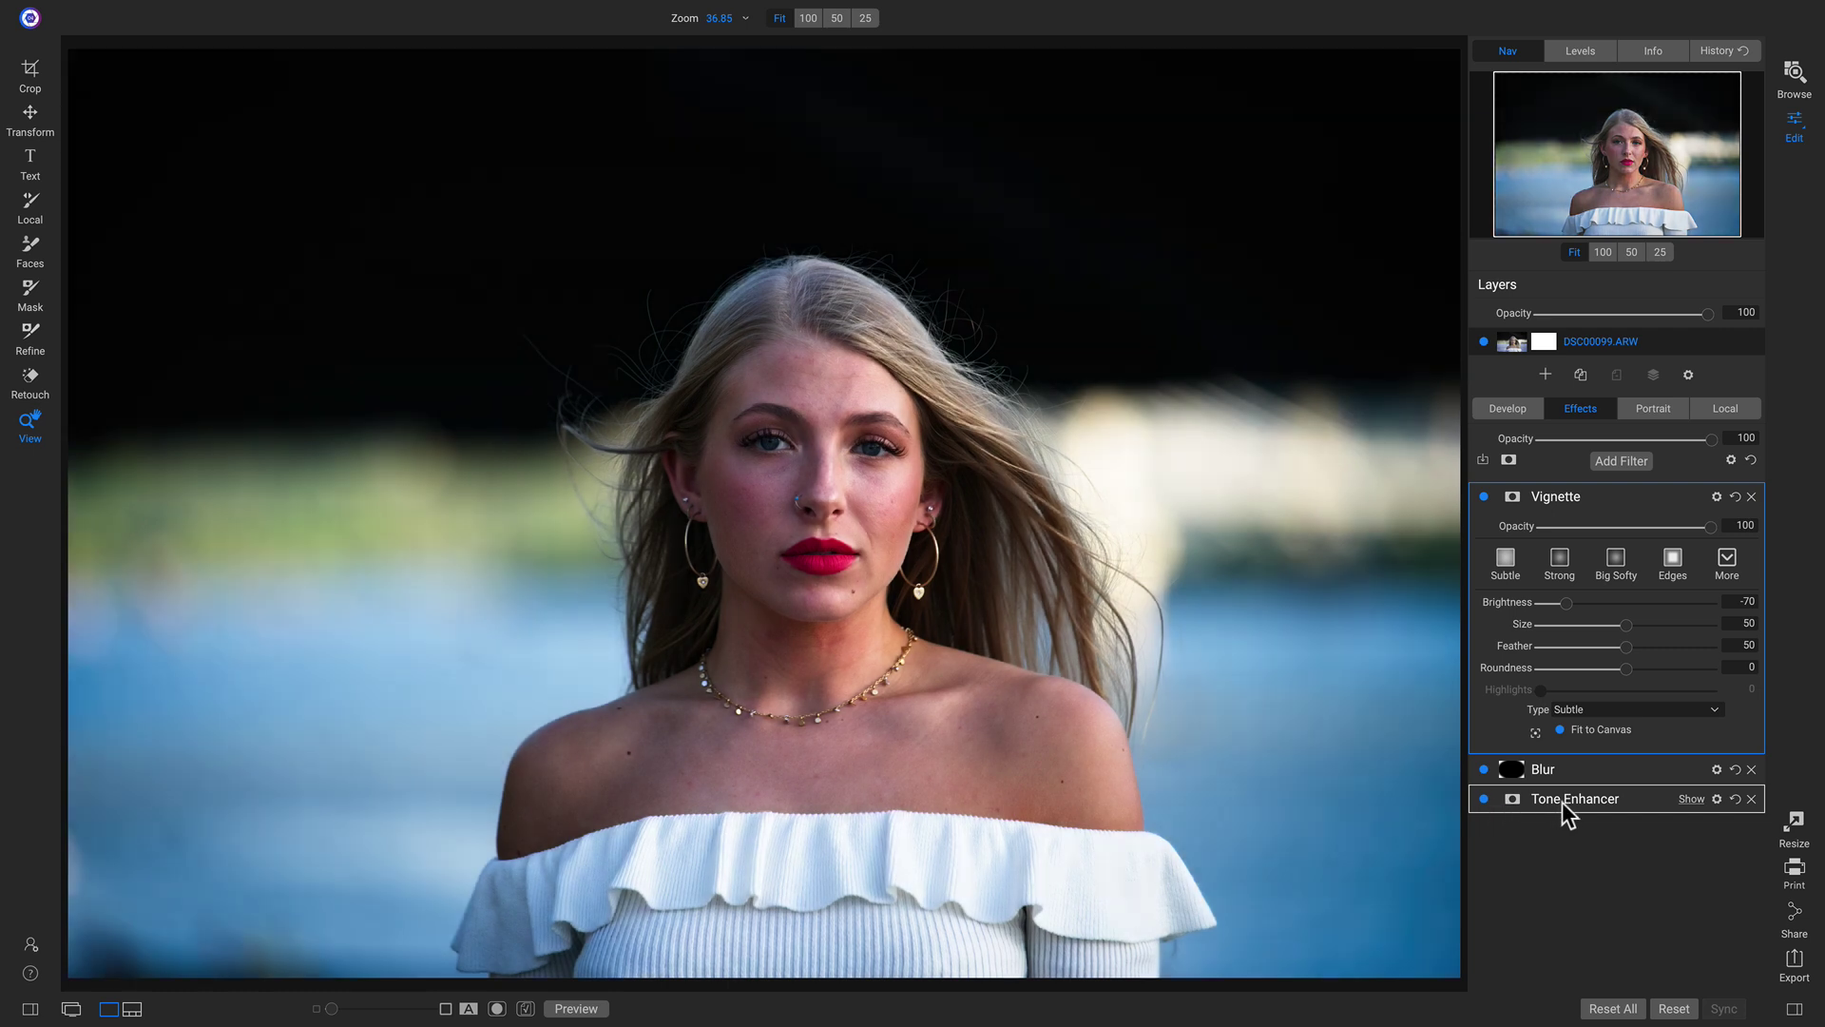
left_click(1692, 799)
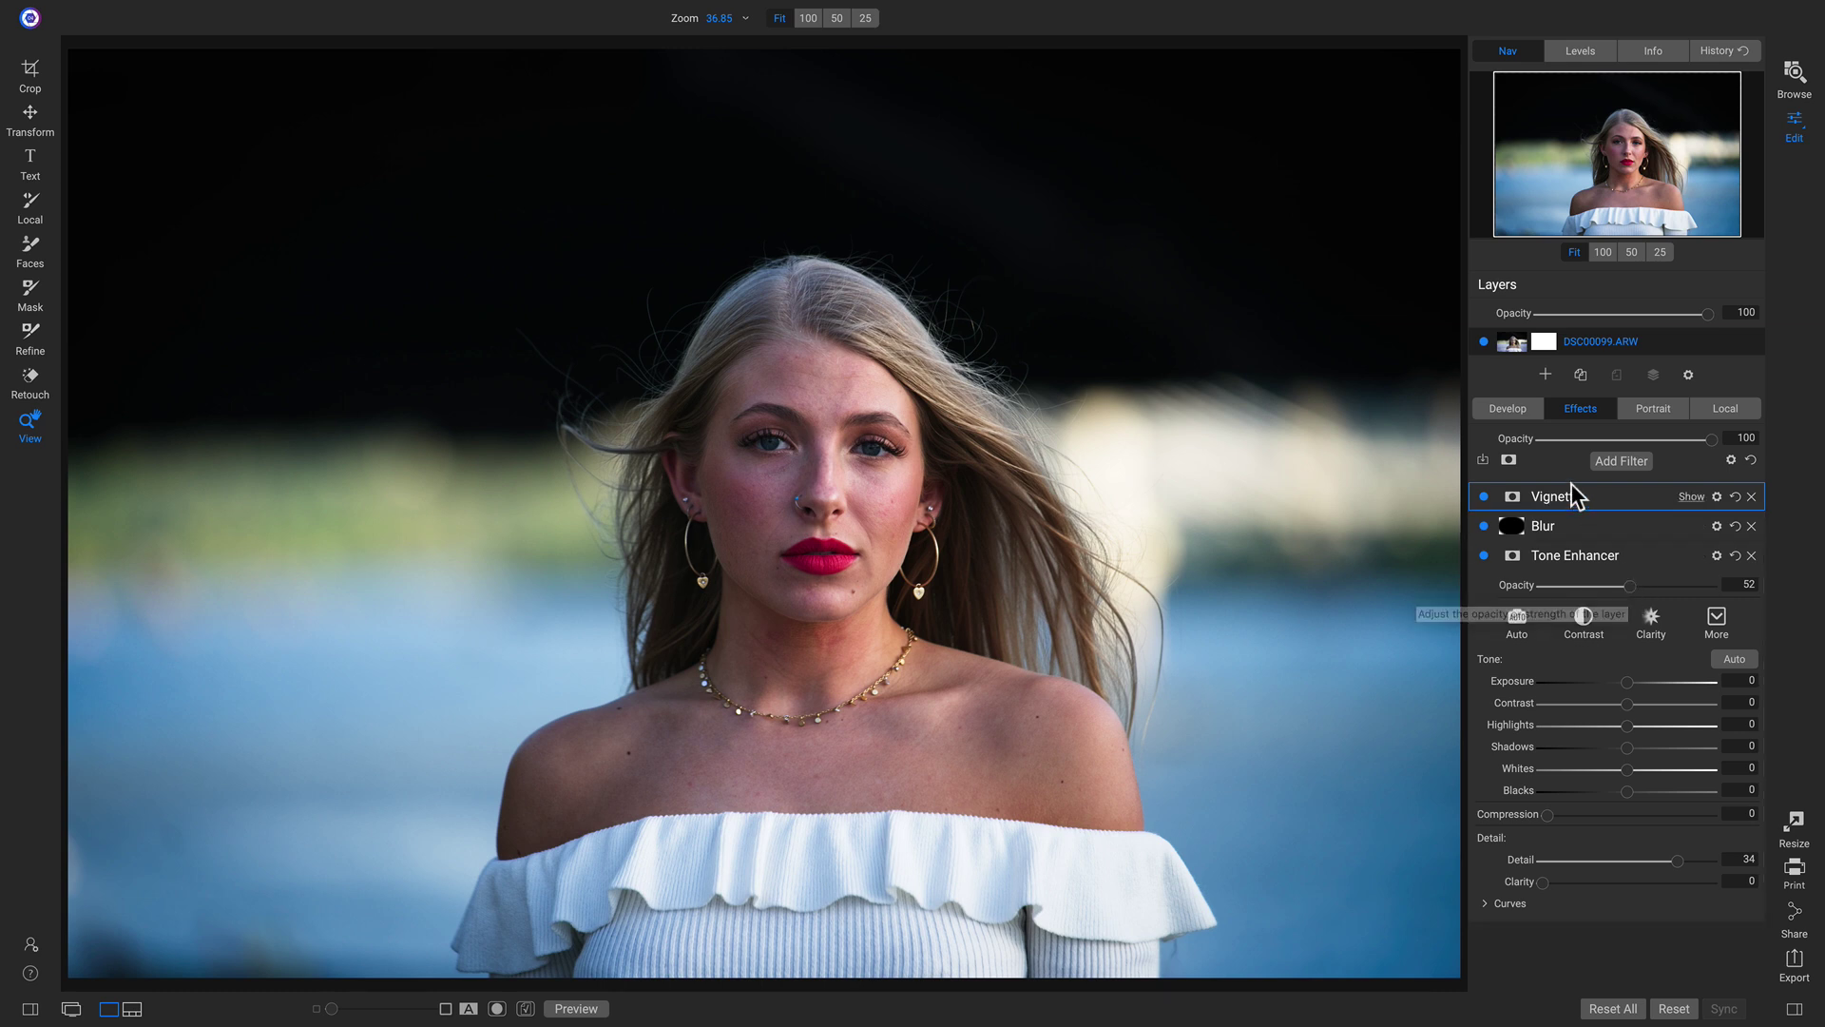
Step: Save the effects as a preset named "Cinema" plus the author's first name, in a new category called "Portrait Faves"
left_click(1482, 463)
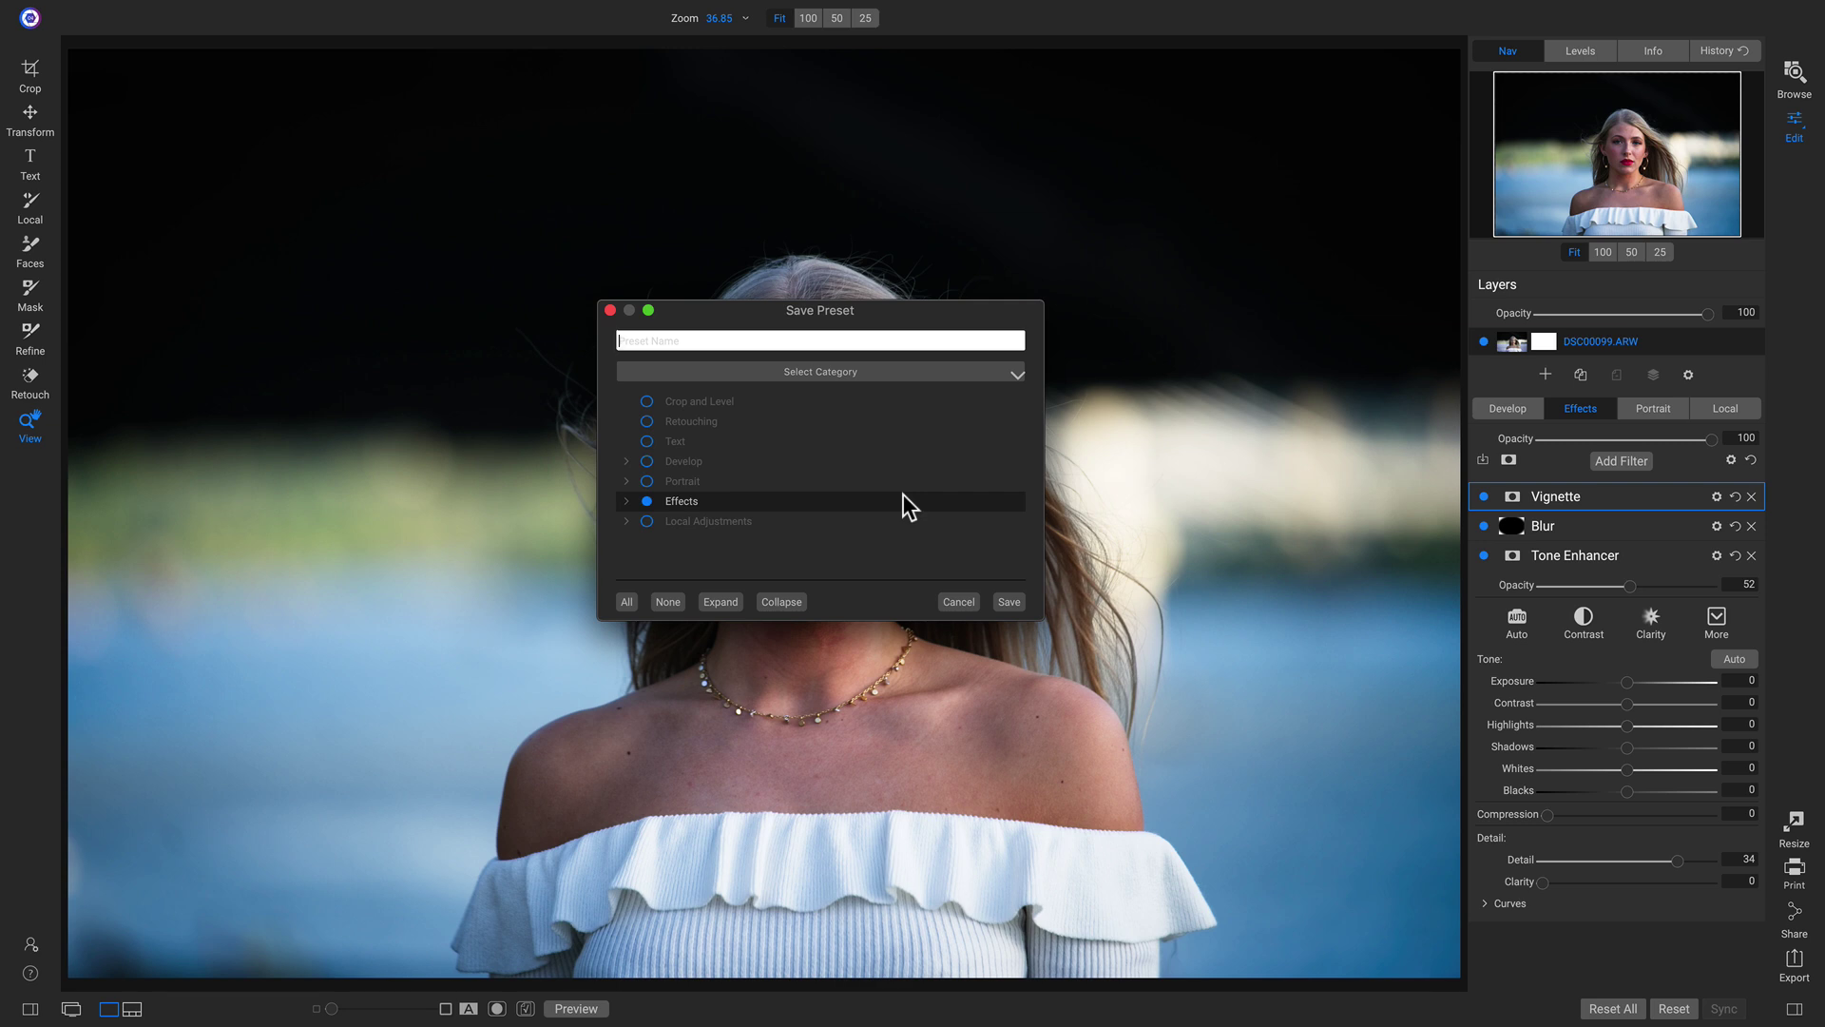
type("Cinema Dylan")
left_click(897, 375)
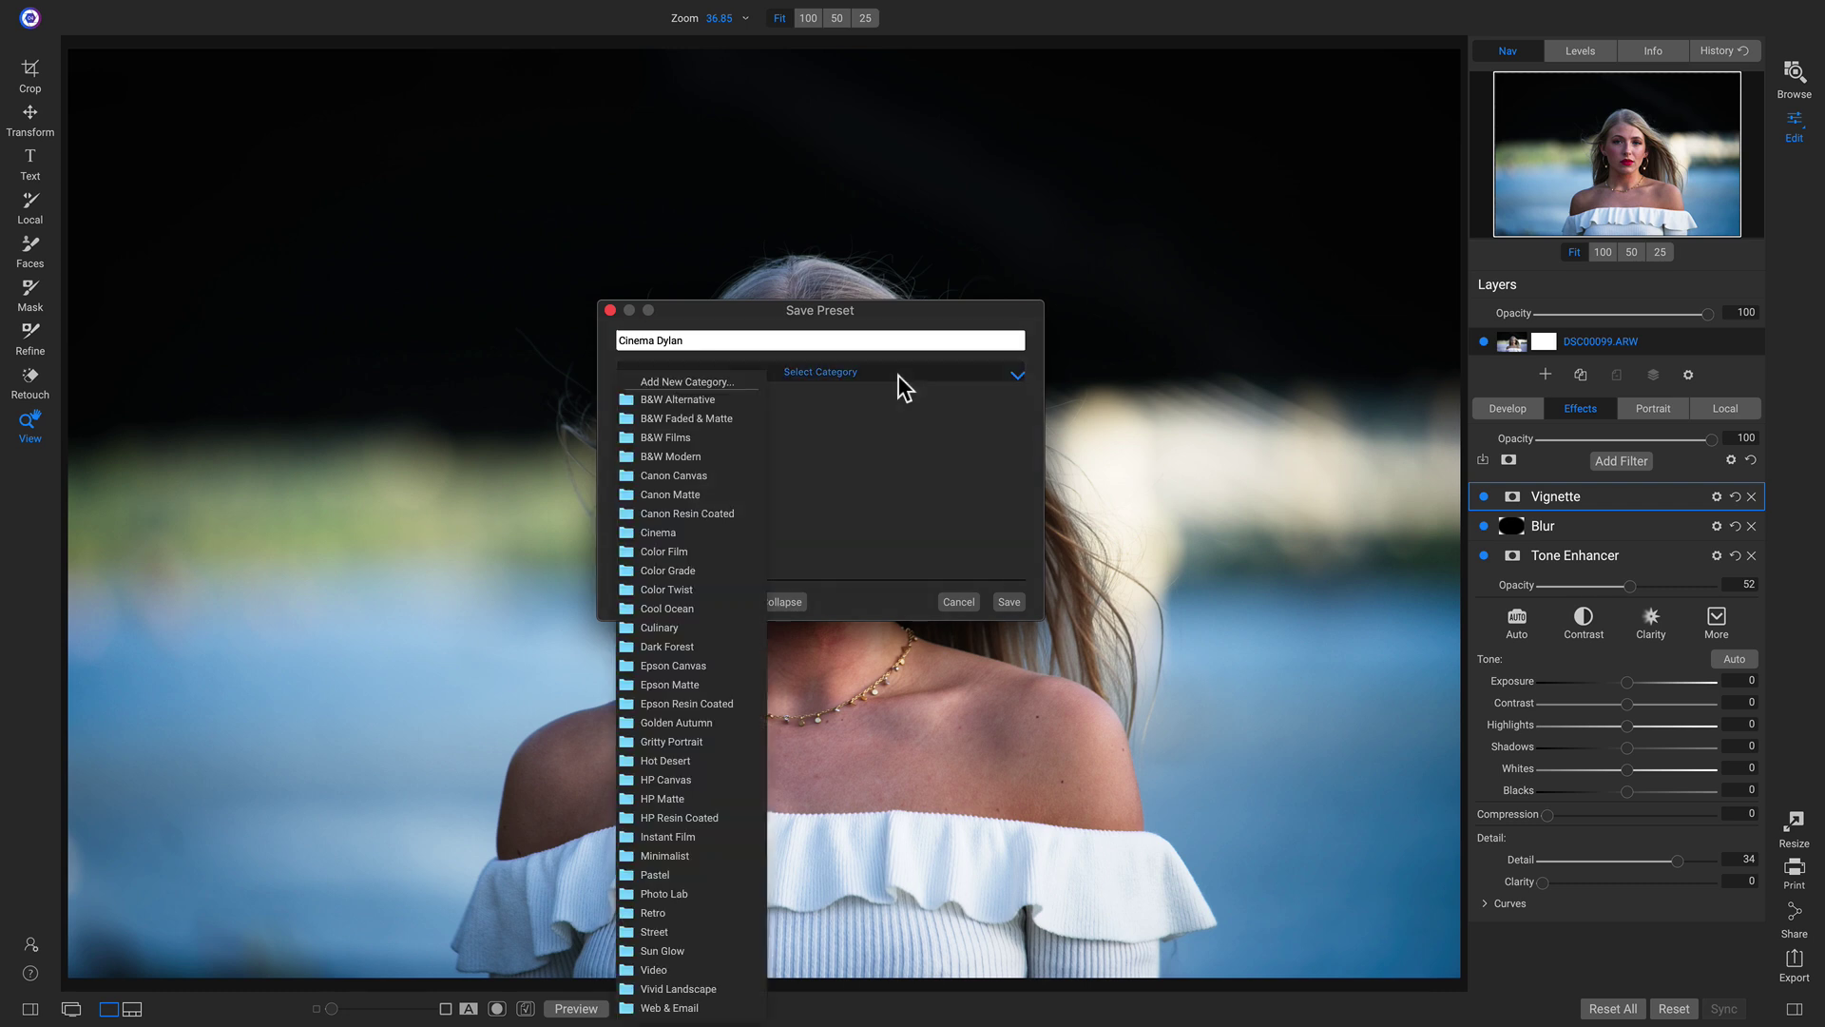
left_click(682, 380)
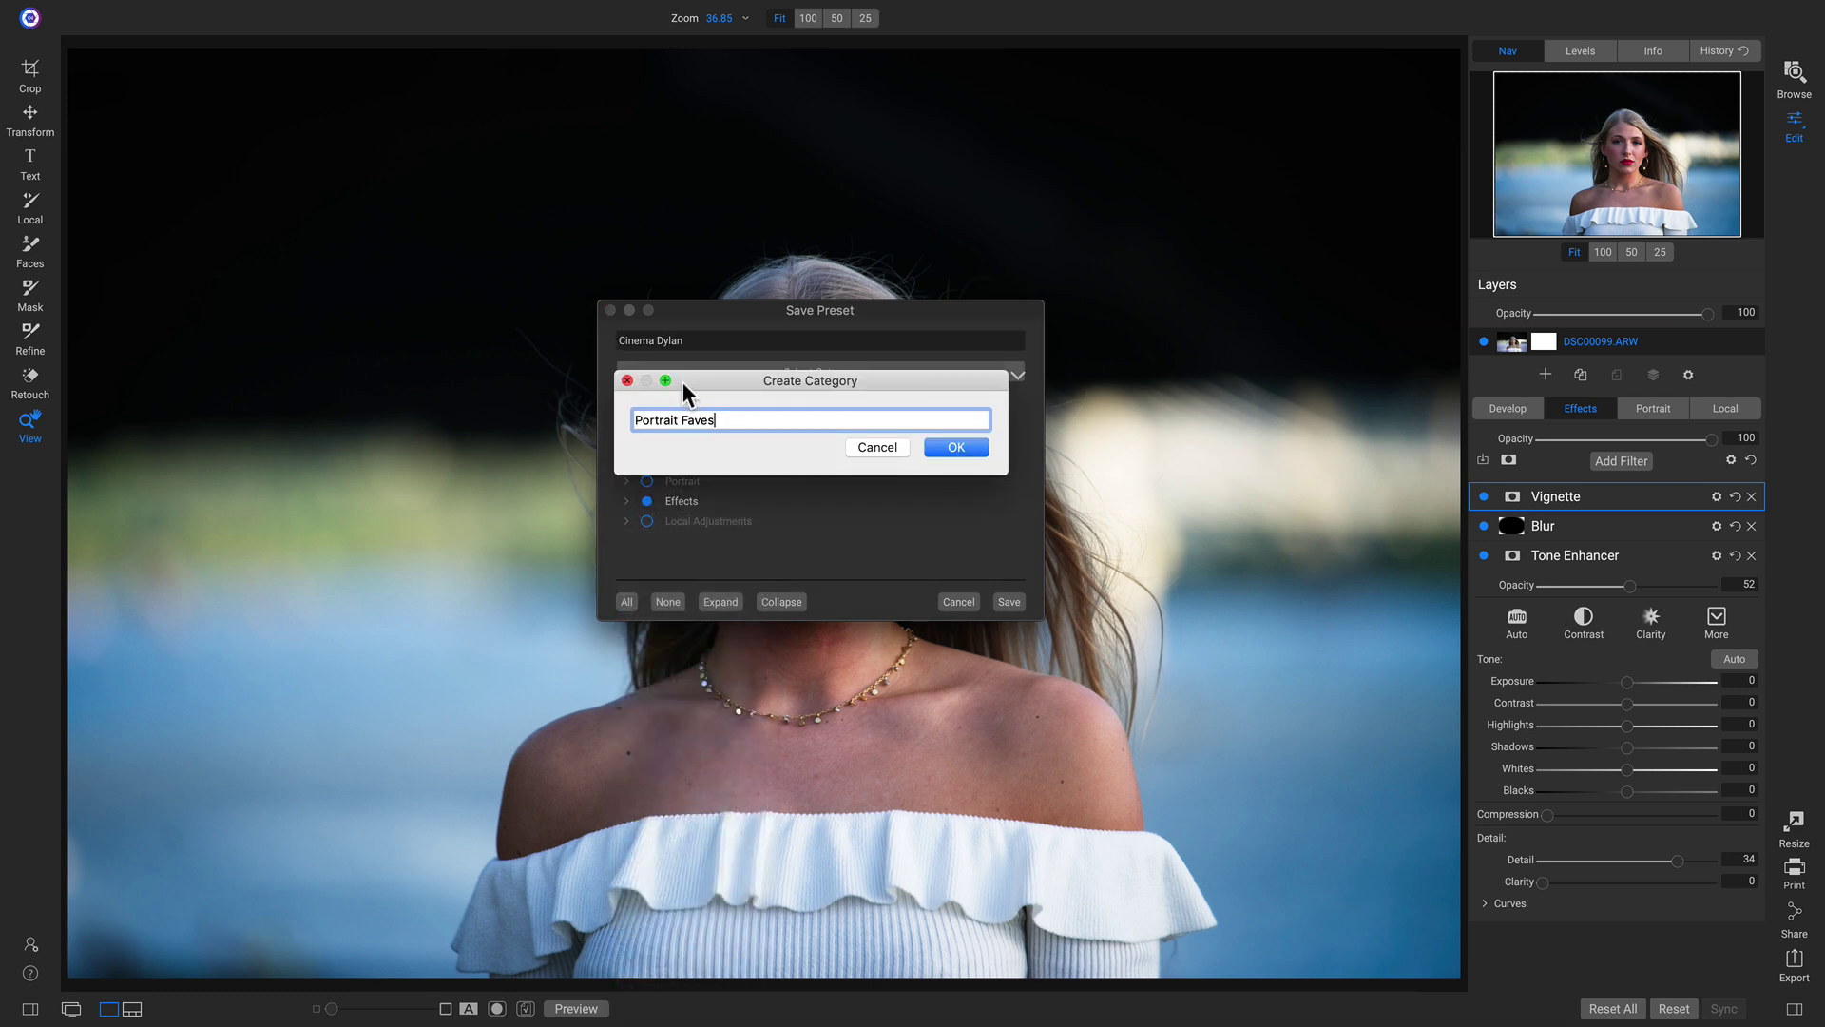
left_click(969, 447)
left_click(1006, 602)
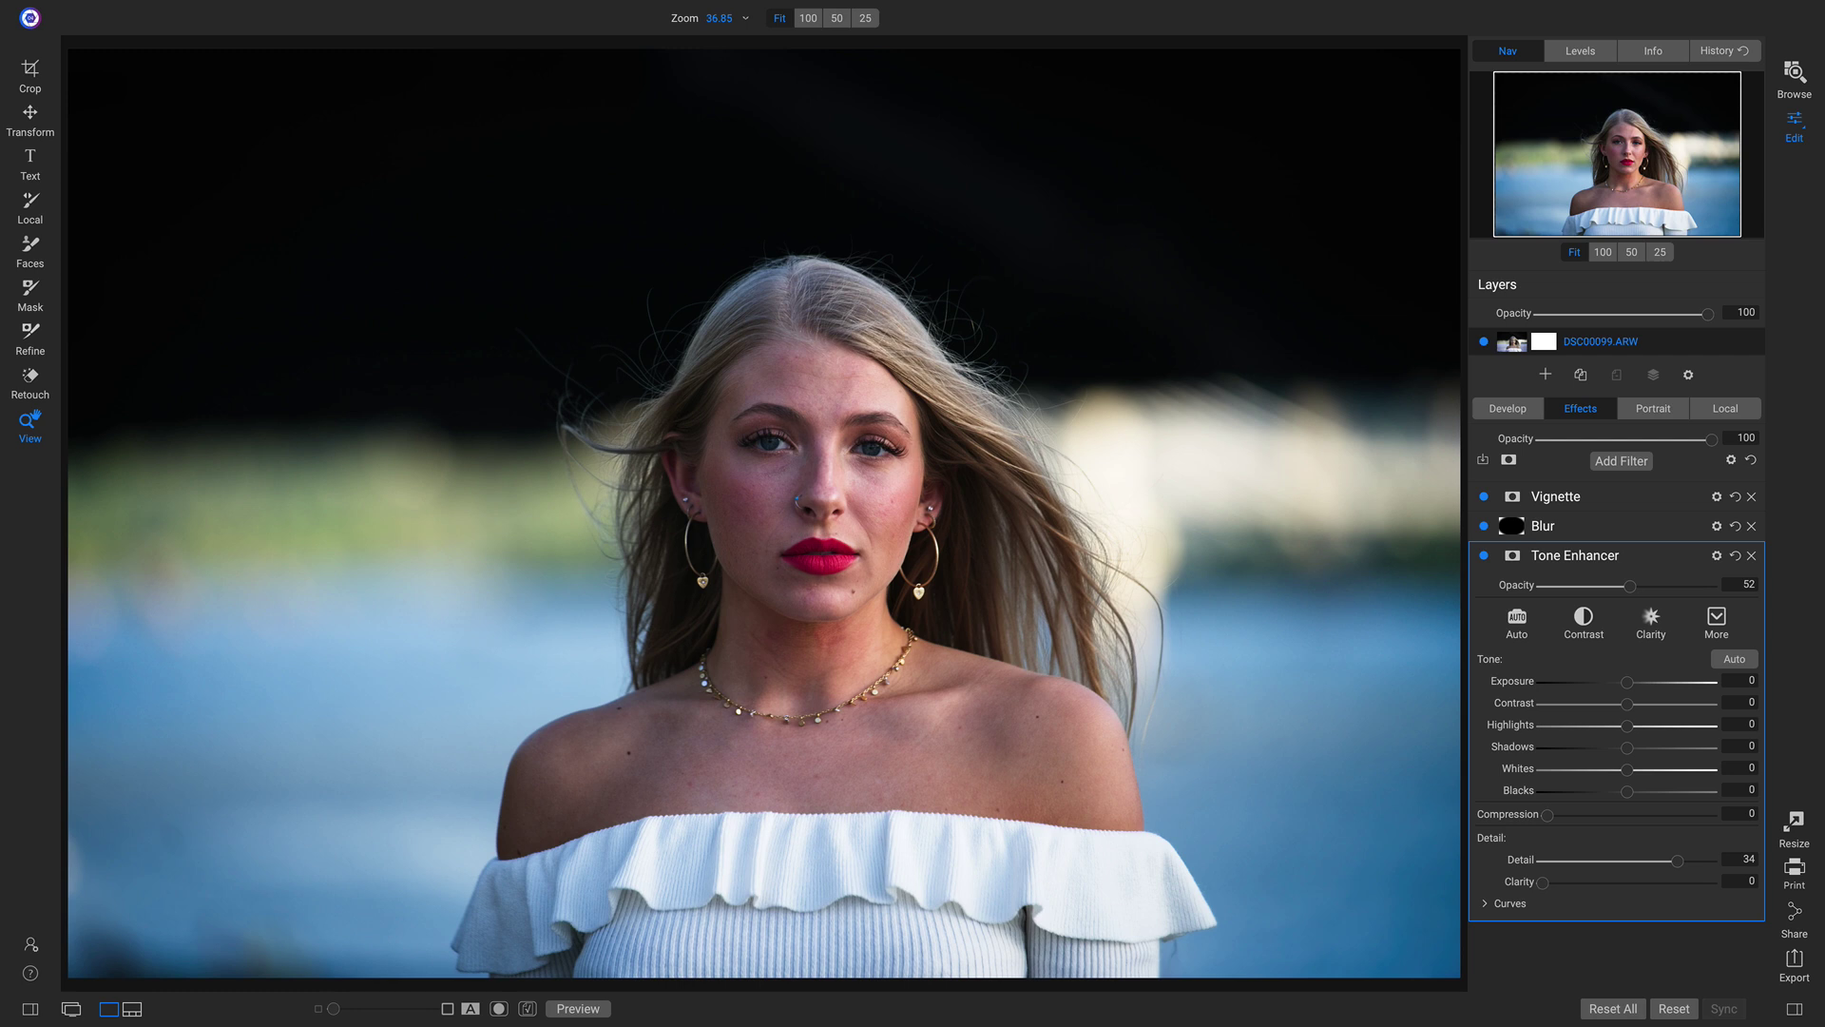
Step: Add Bokeh_10.jpg from the ON1 Extras Sun Flares Bokeh folder as a layer and scale it to fill the canvas
left_click(1546, 374)
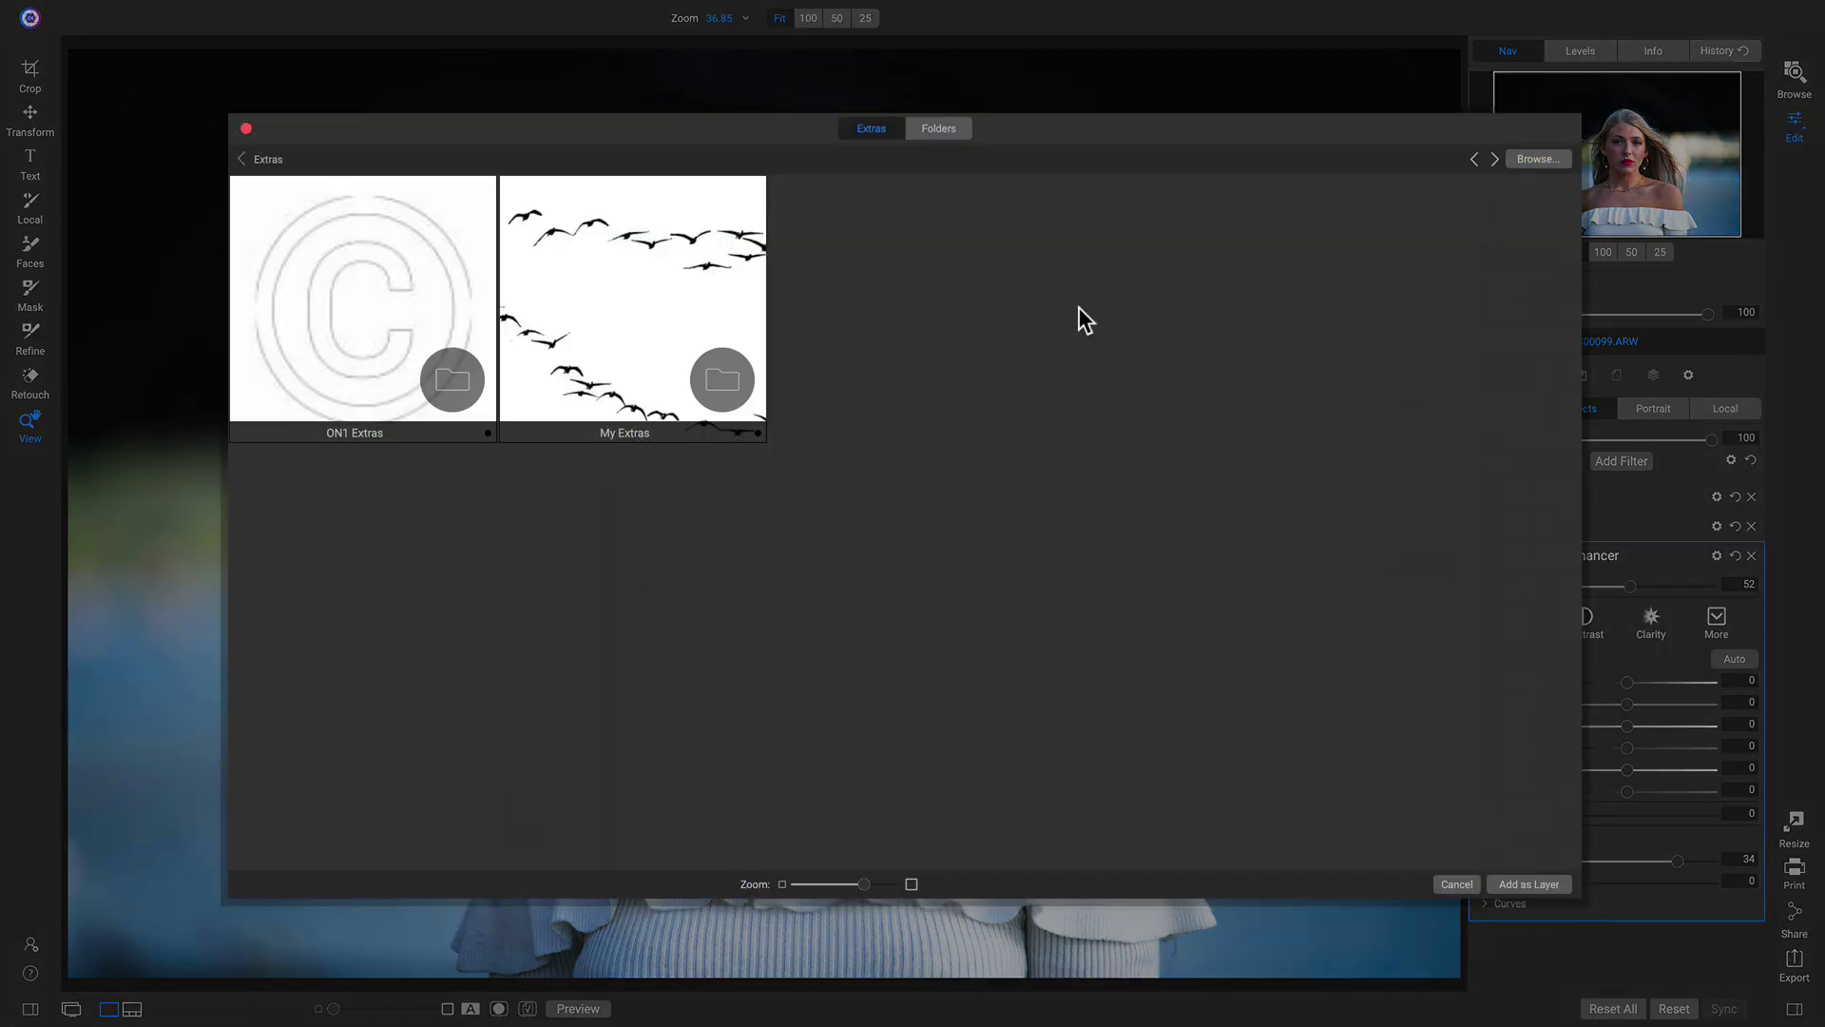
double_click(370, 271)
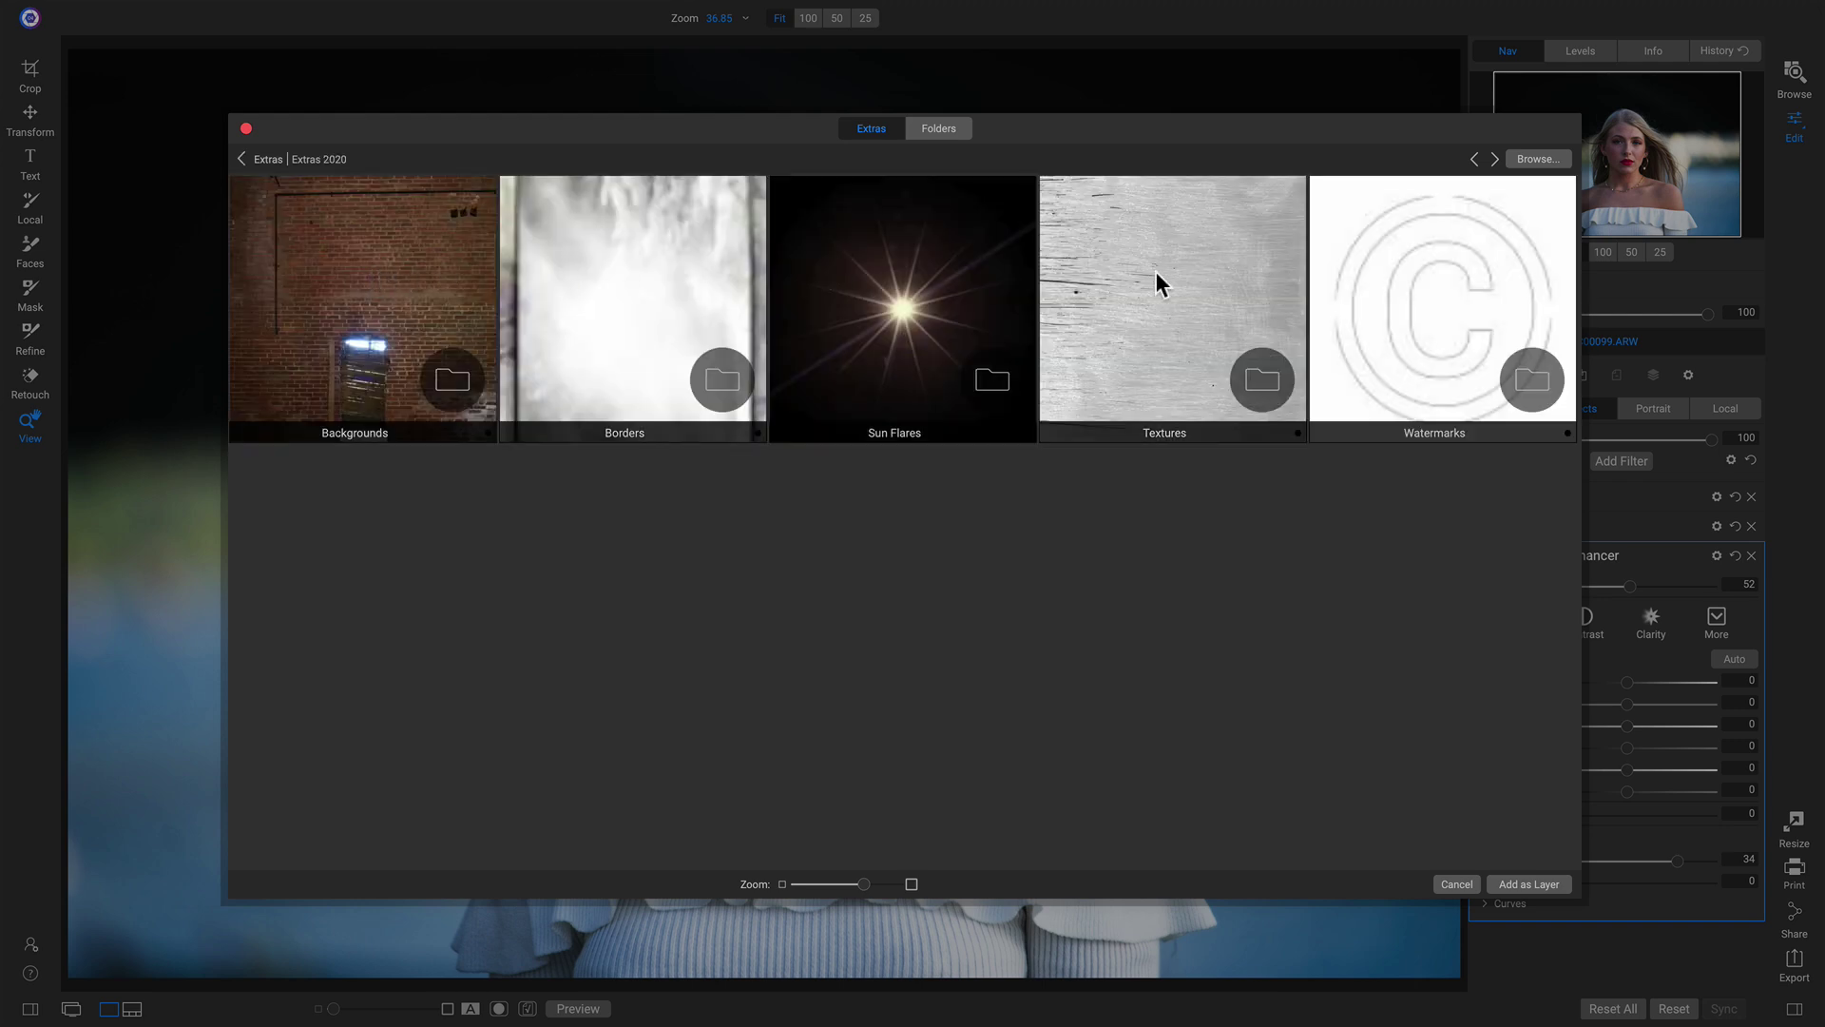
double_click(907, 278)
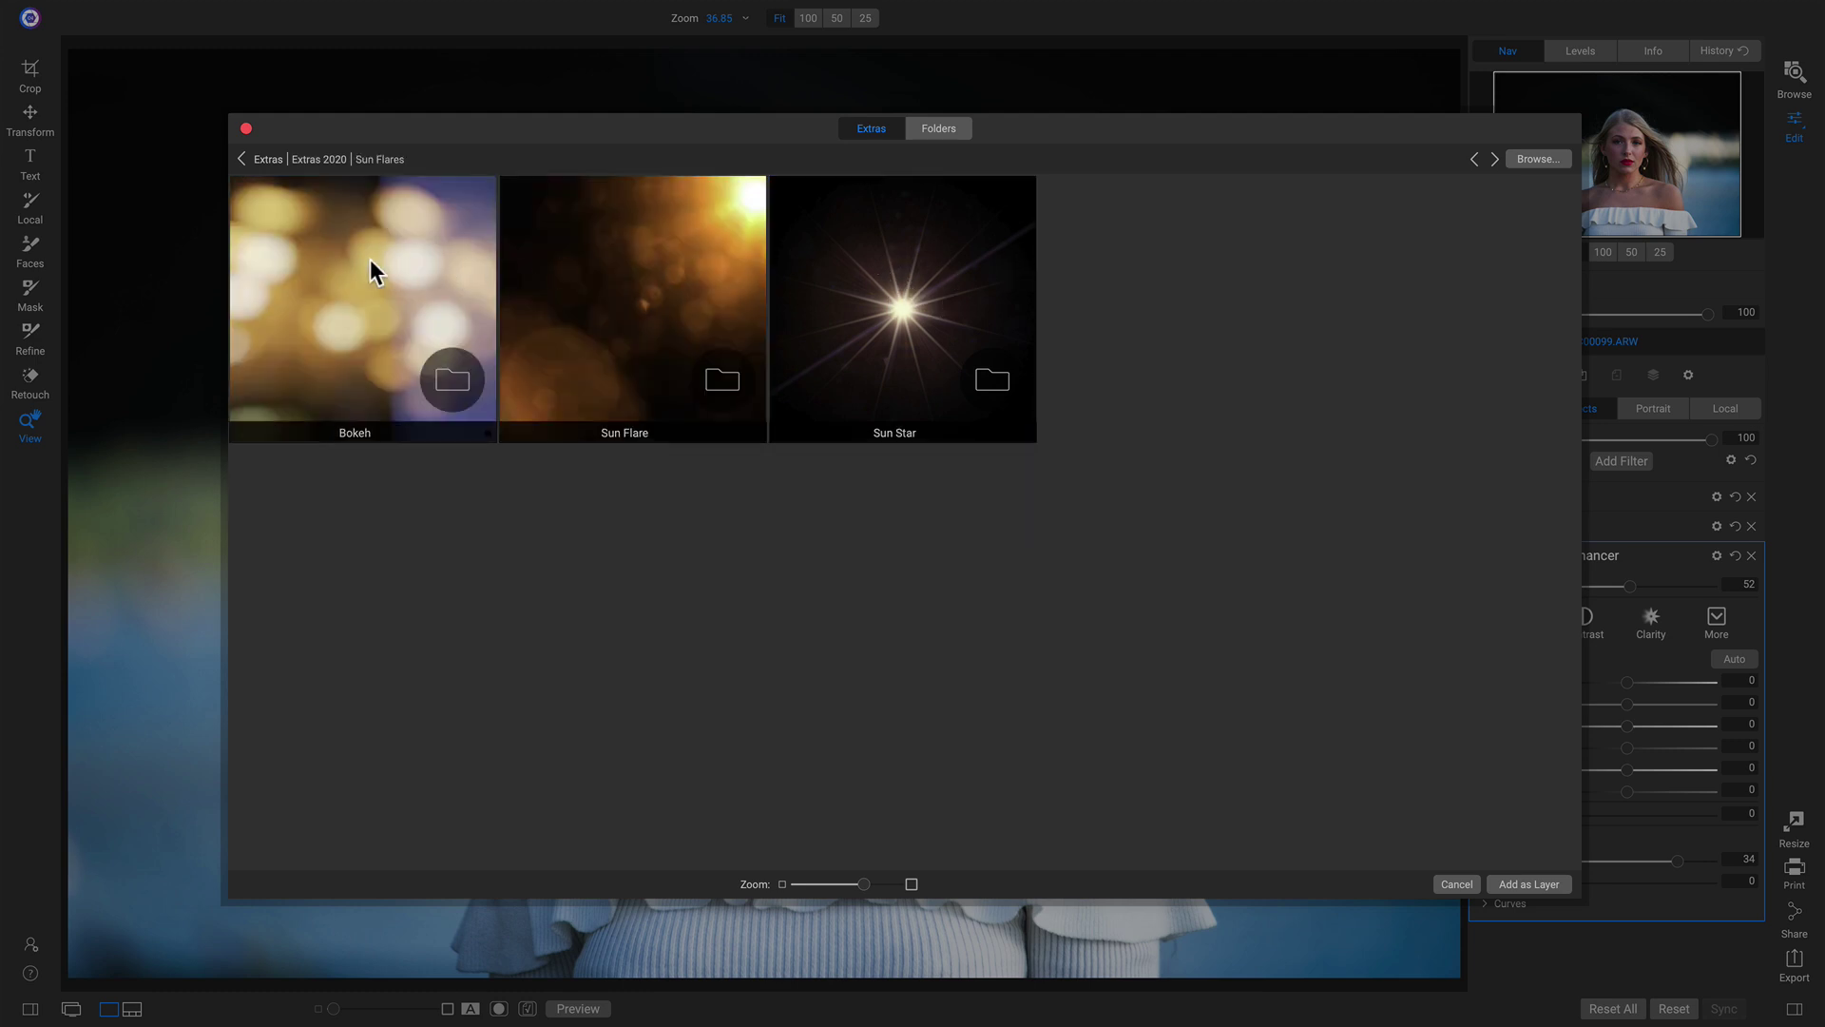
double_click(346, 270)
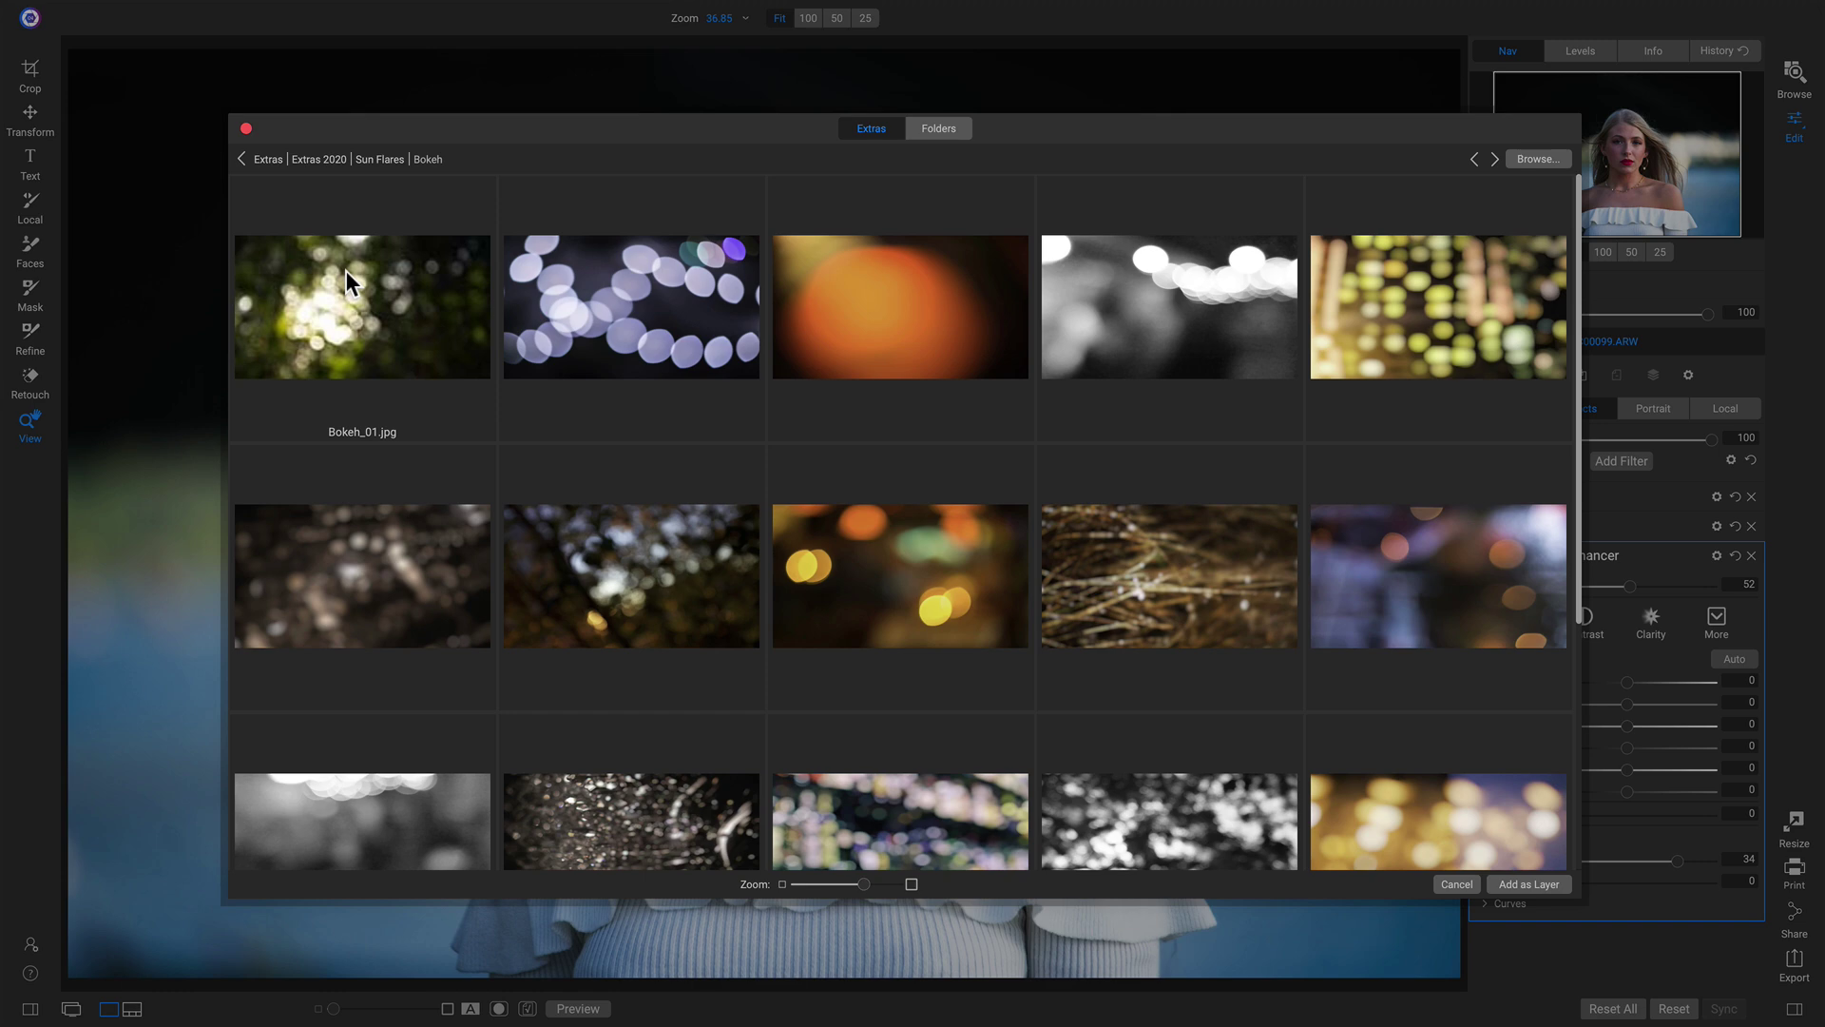
double_click(1395, 595)
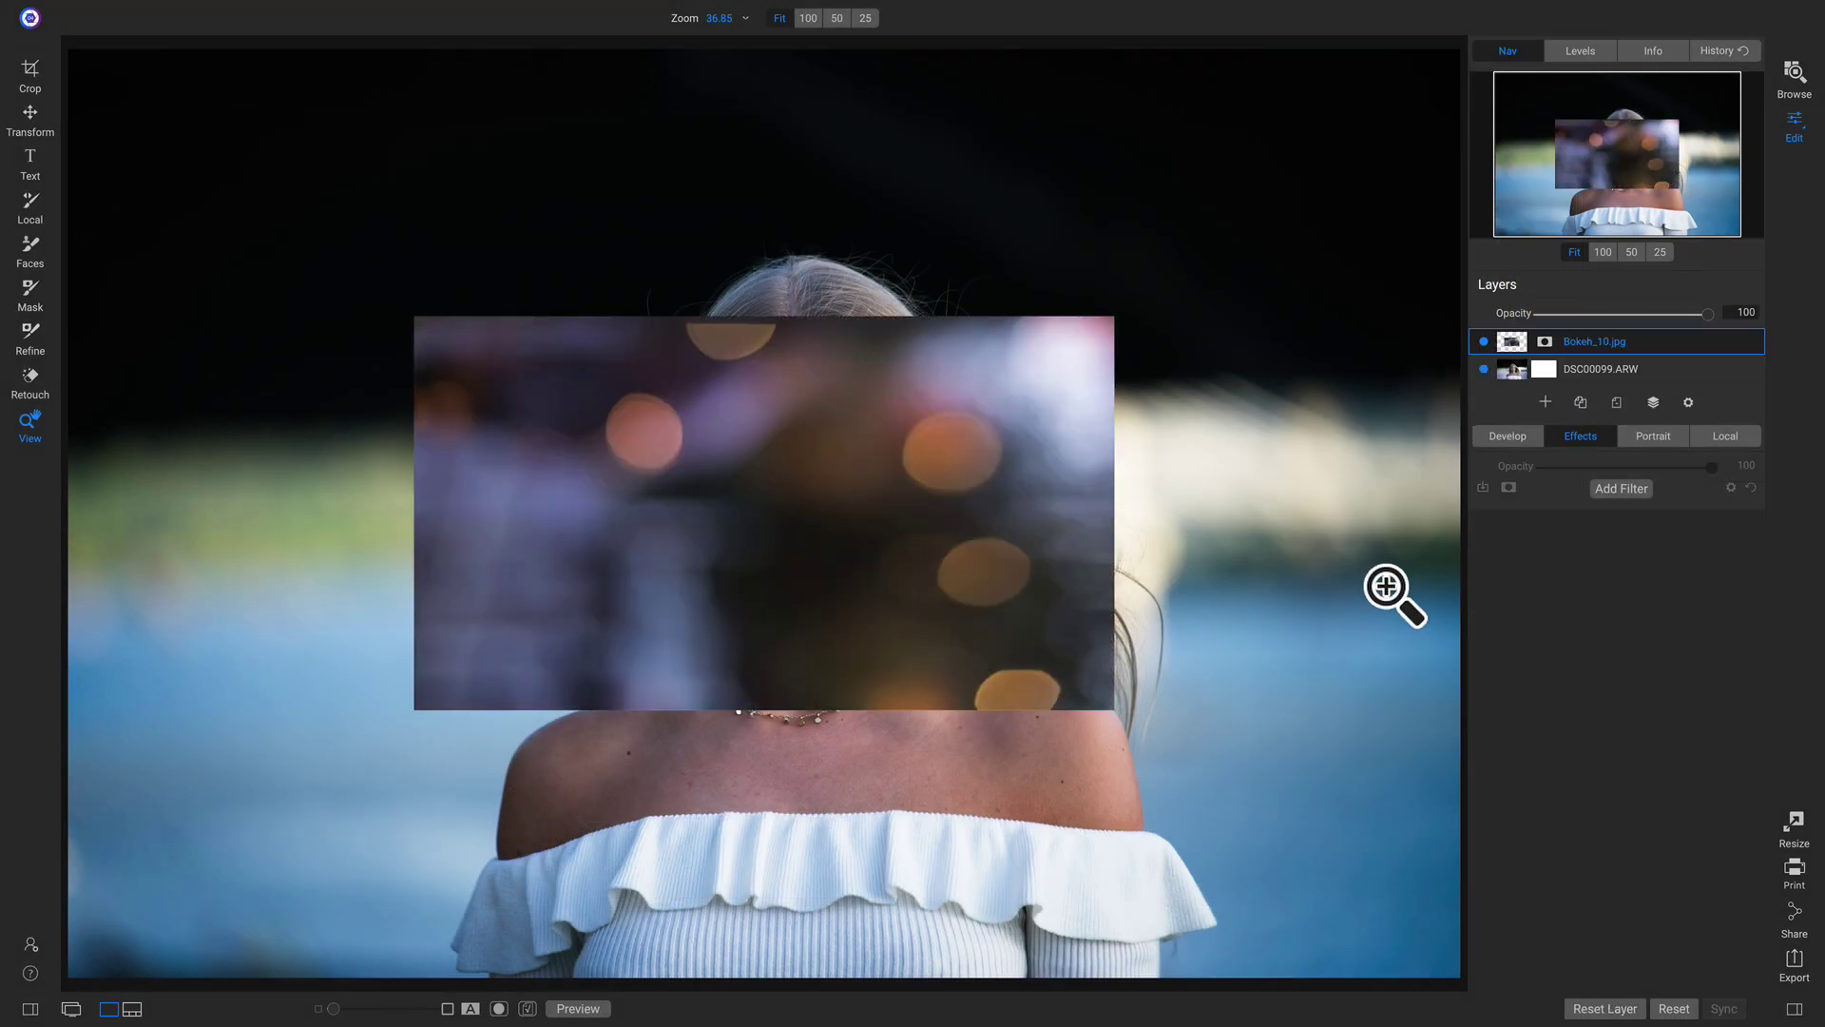
key("v")
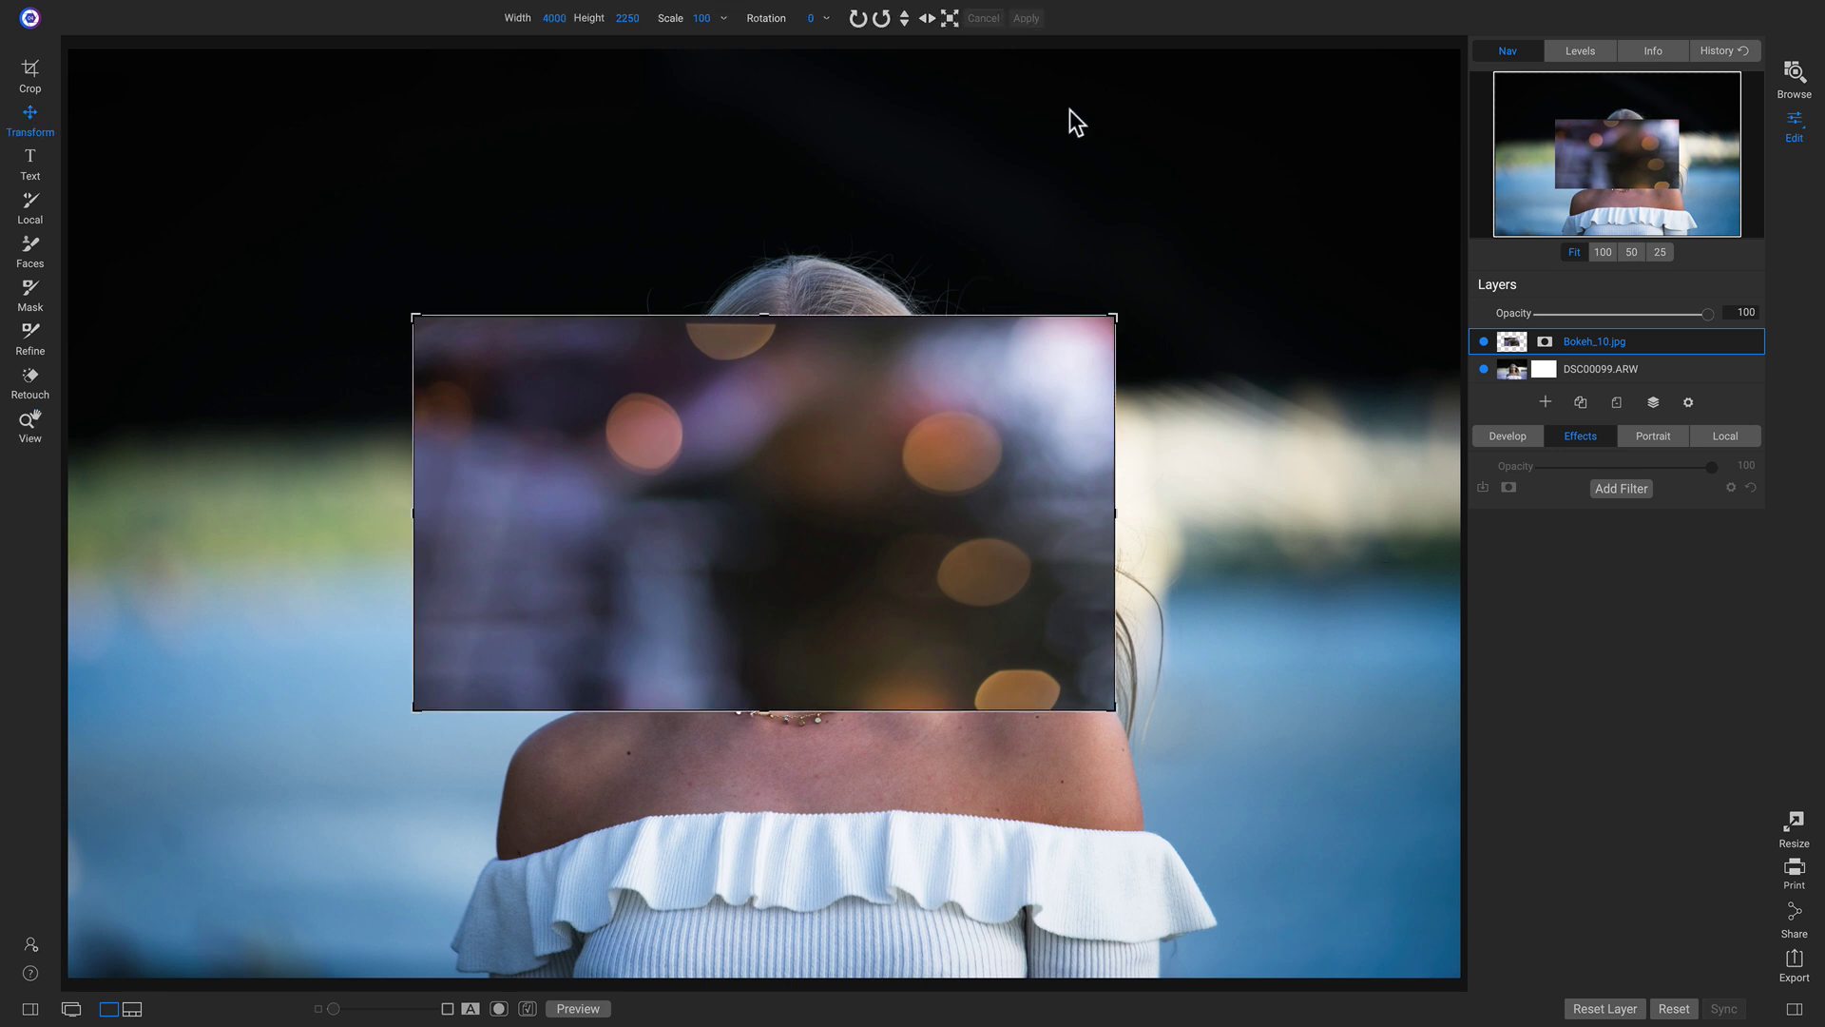
left_click(949, 18)
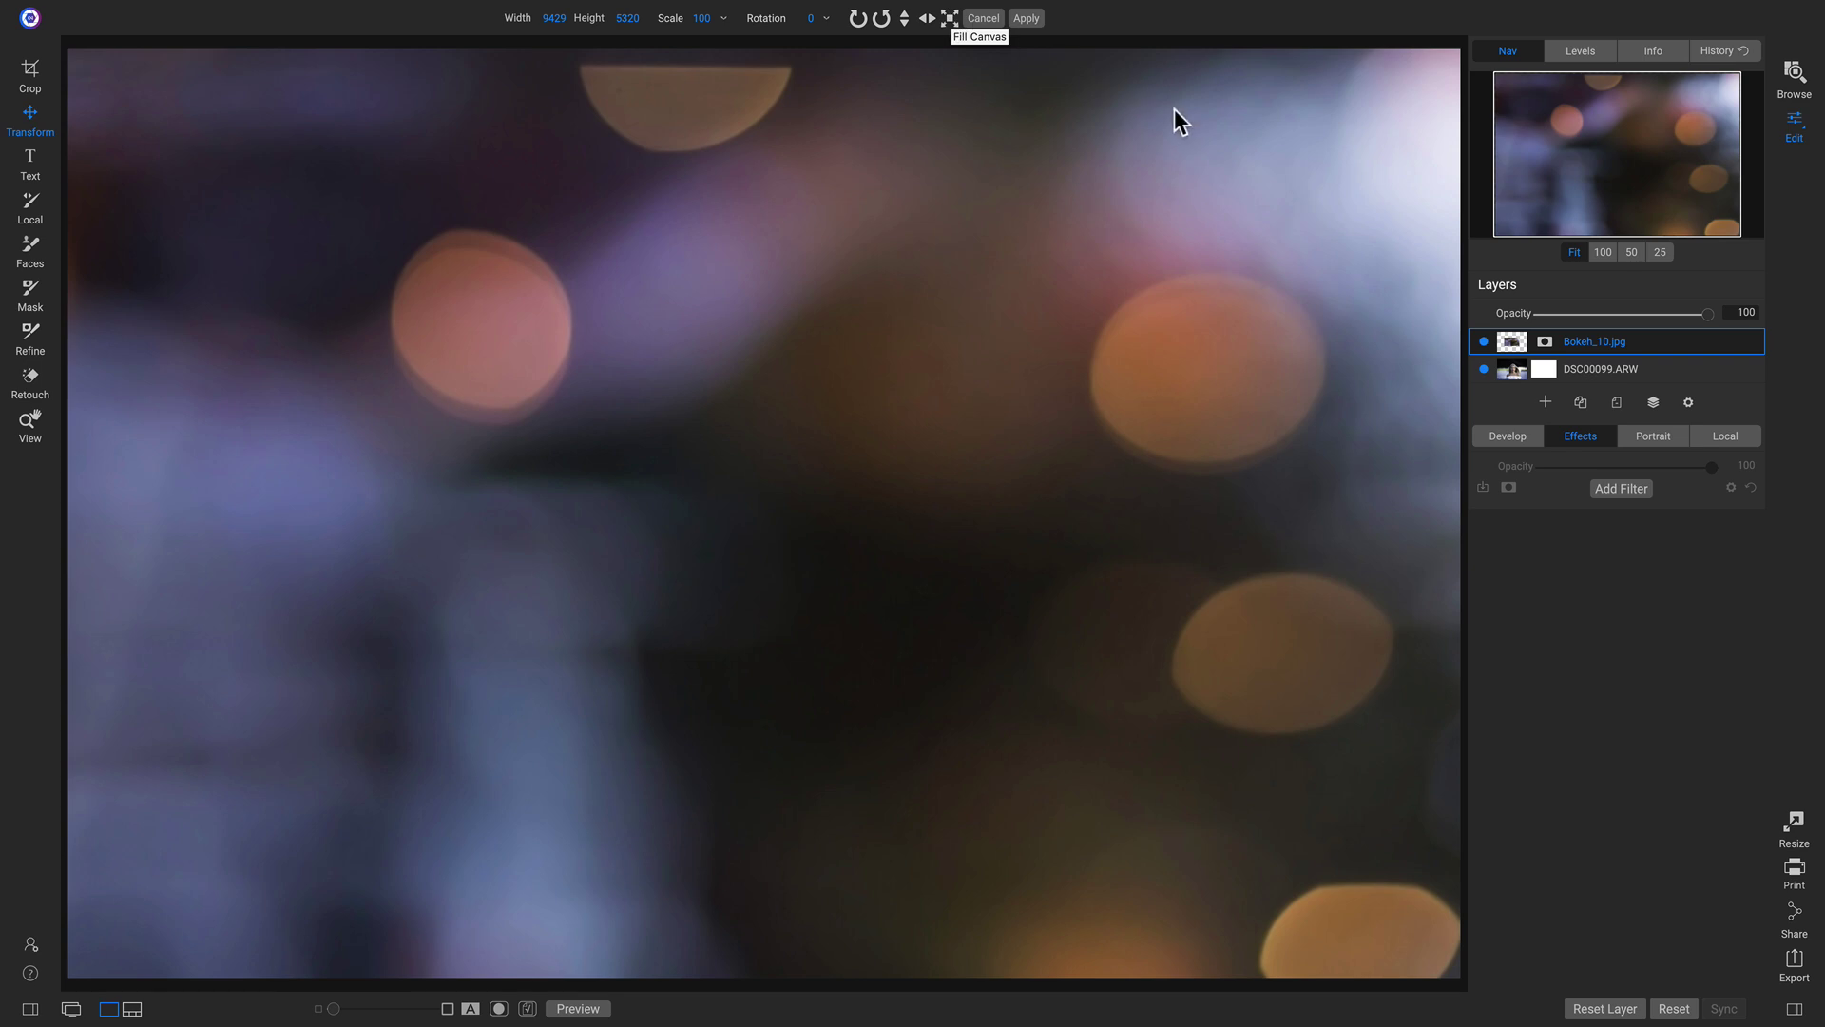
Step: Set the bokeh layer's blending mode to Screen and its opacity to 73
left_click(1688, 402)
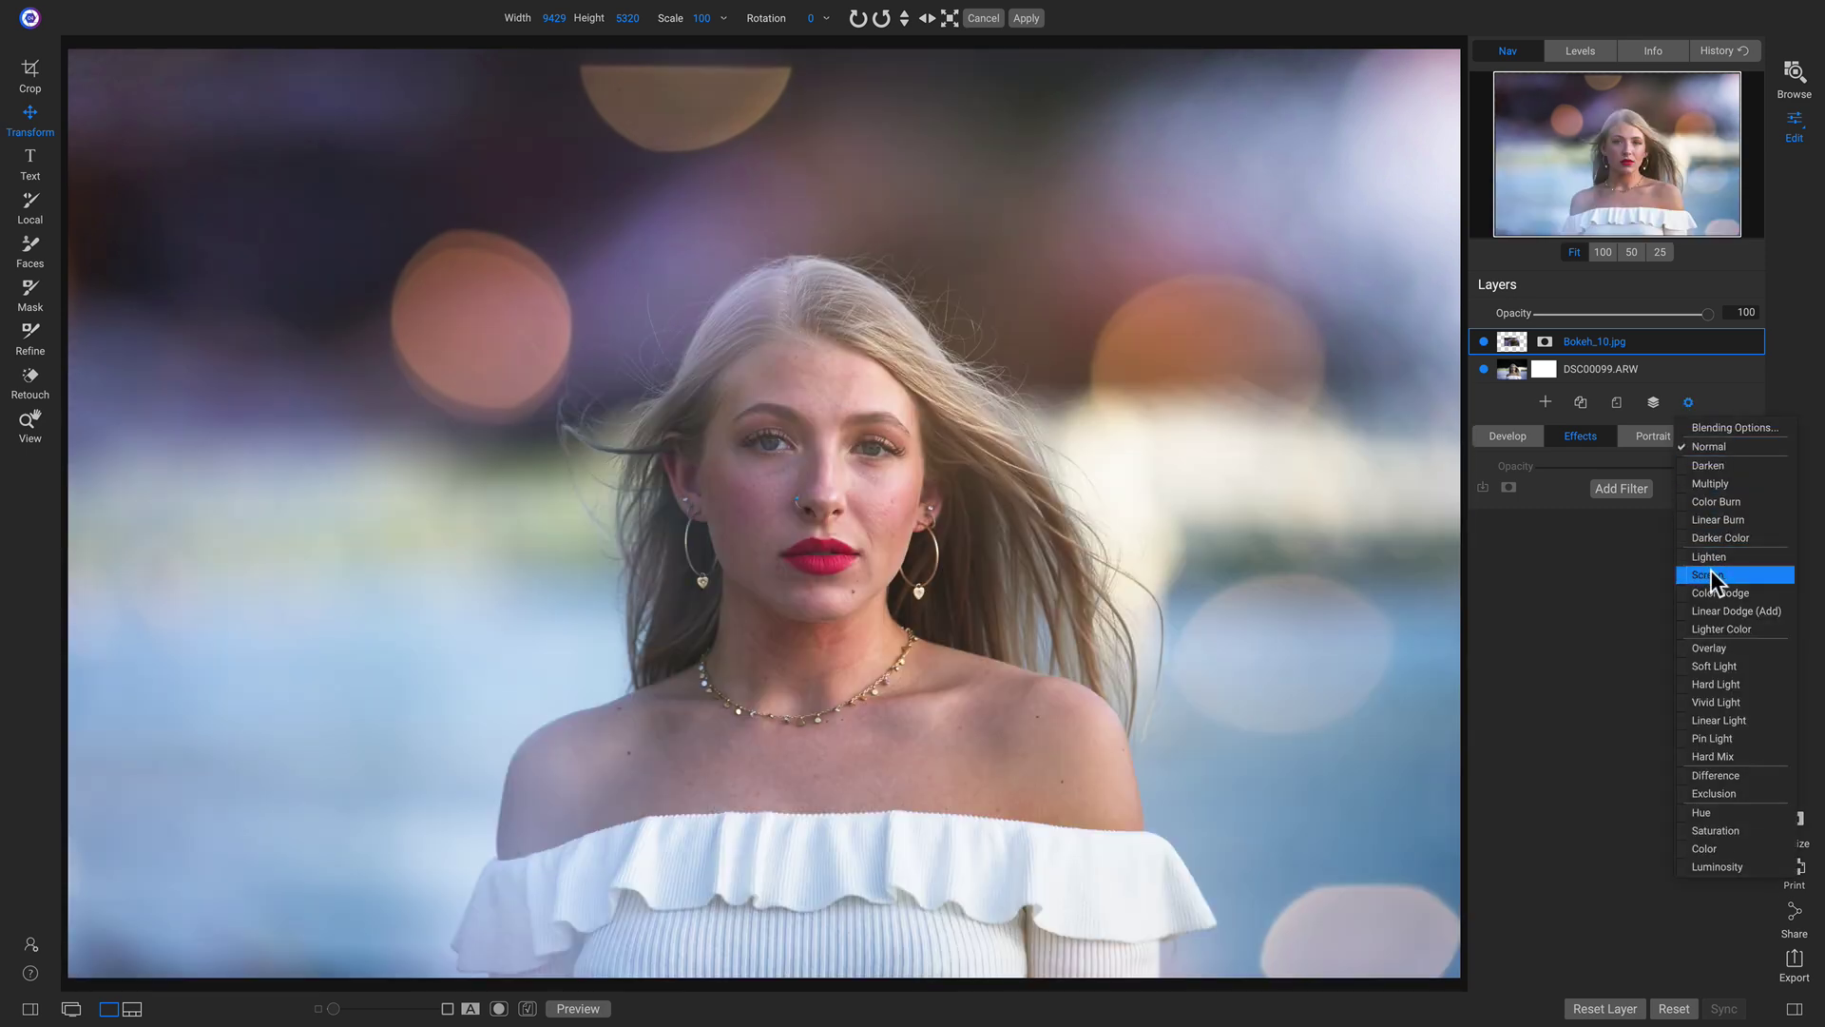
left_click(1706, 575)
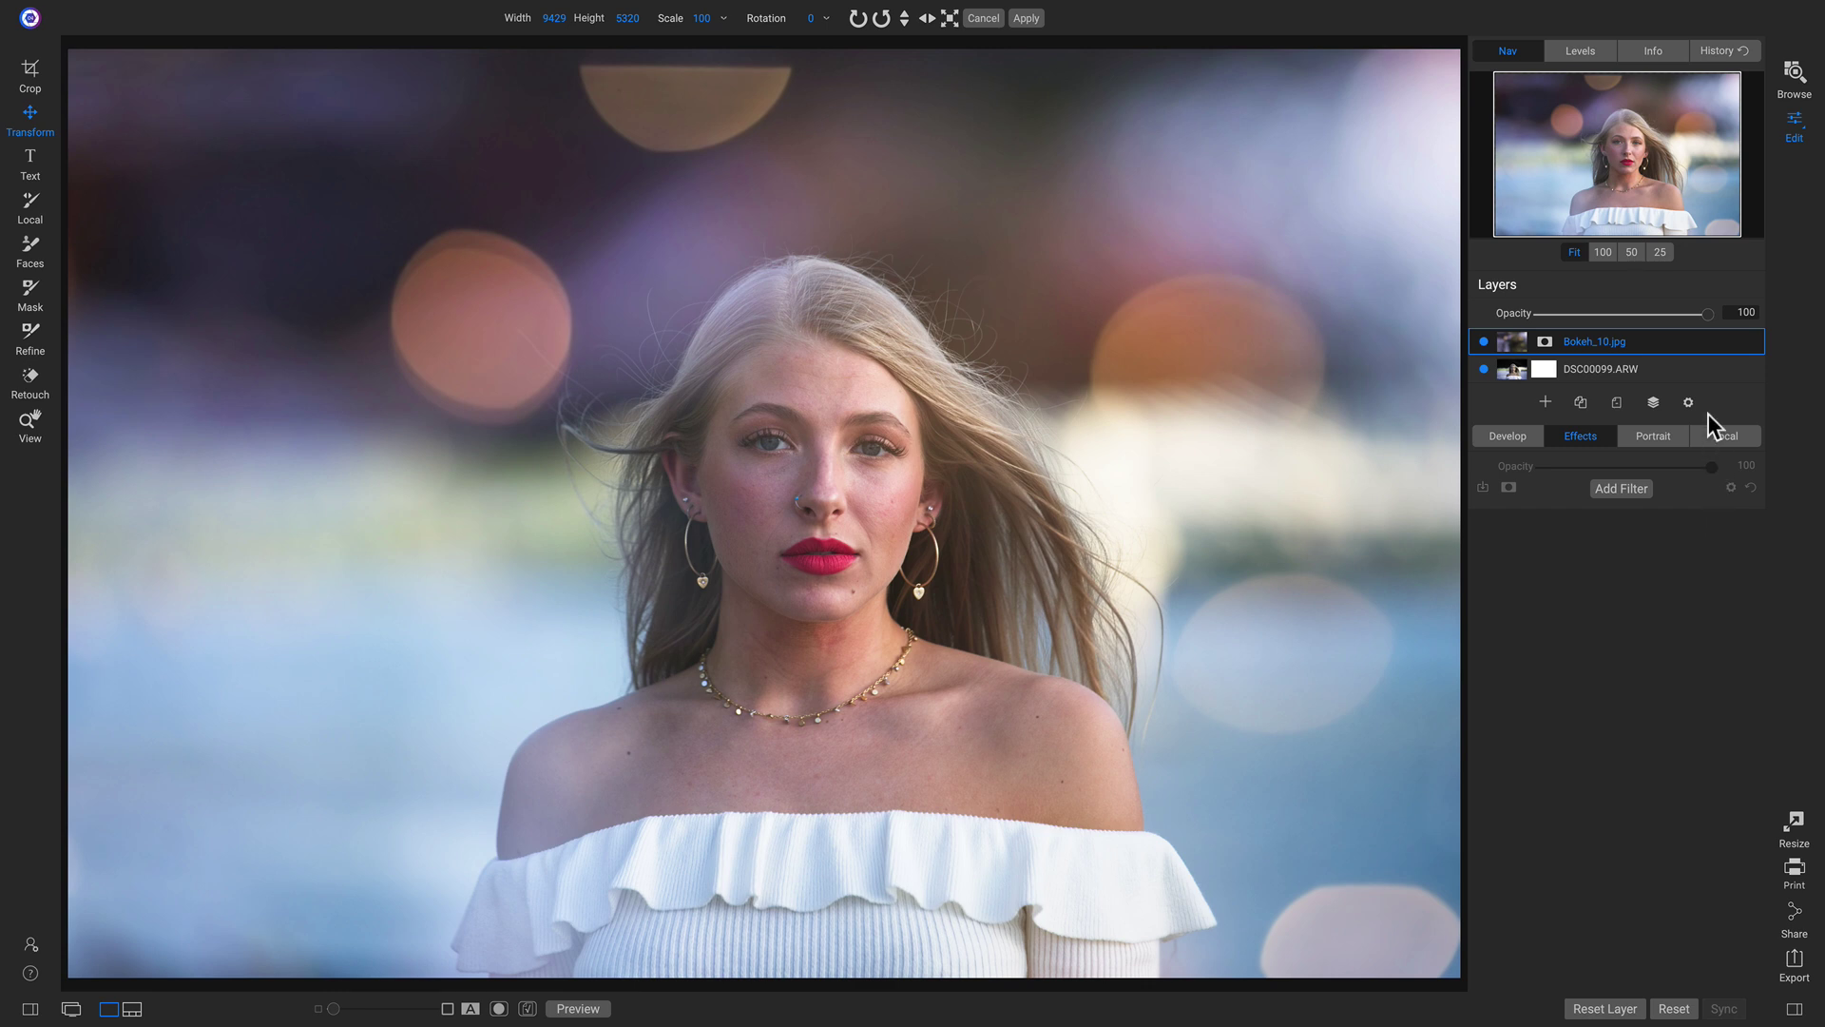
left_click_drag(1681, 312, 1660, 312)
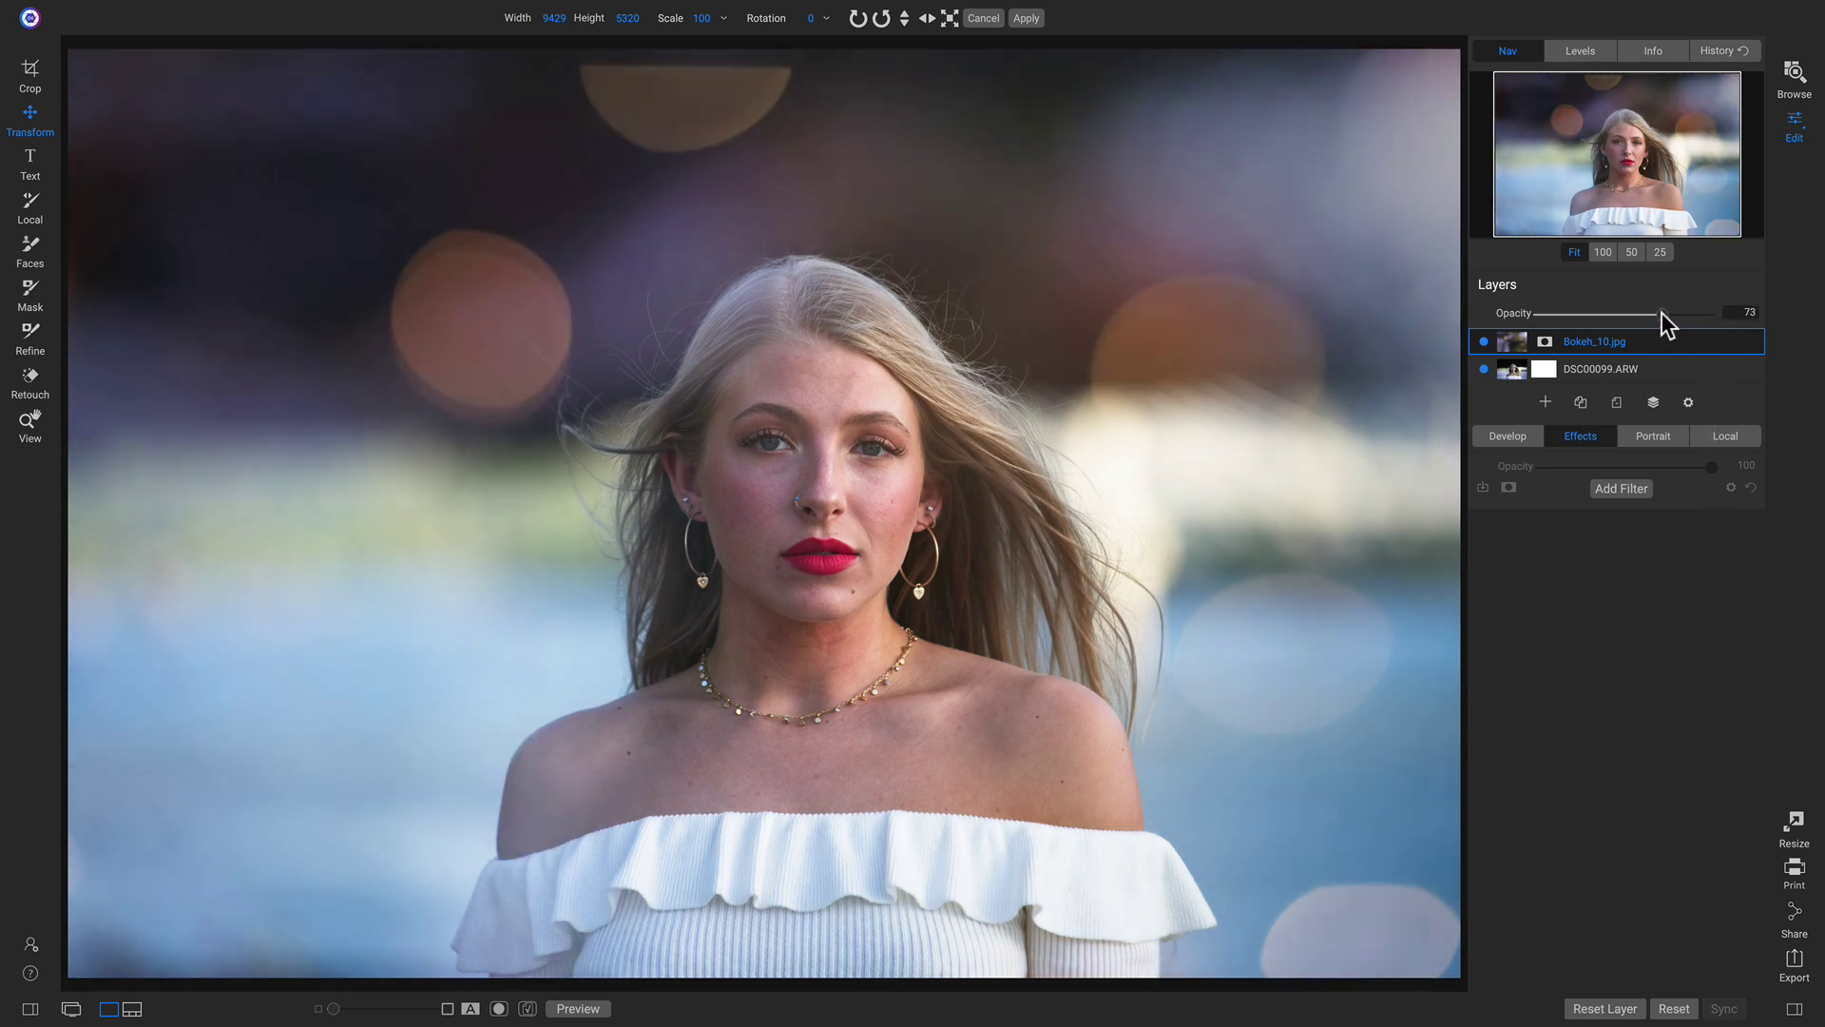
Step: Paint the bokeh layer out over the woman with a mask brush at size 1400, feather 100 and opacity 48
key("z")
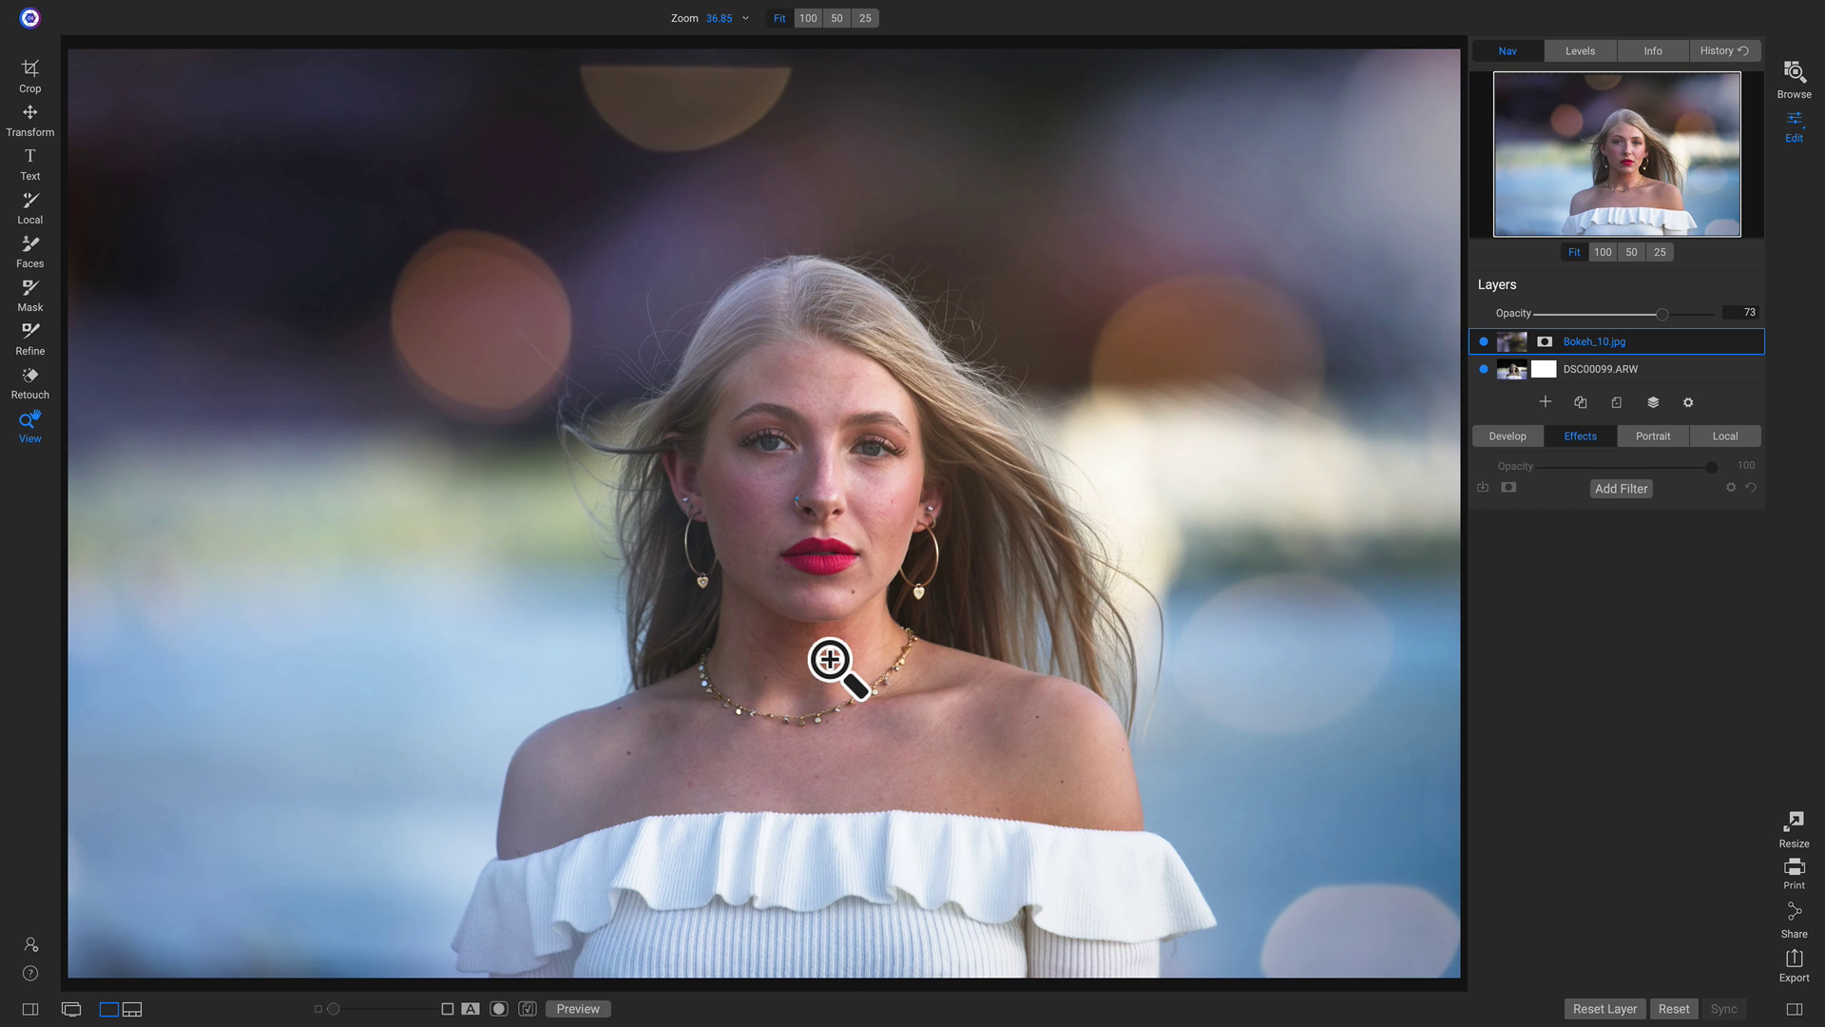
key("b")
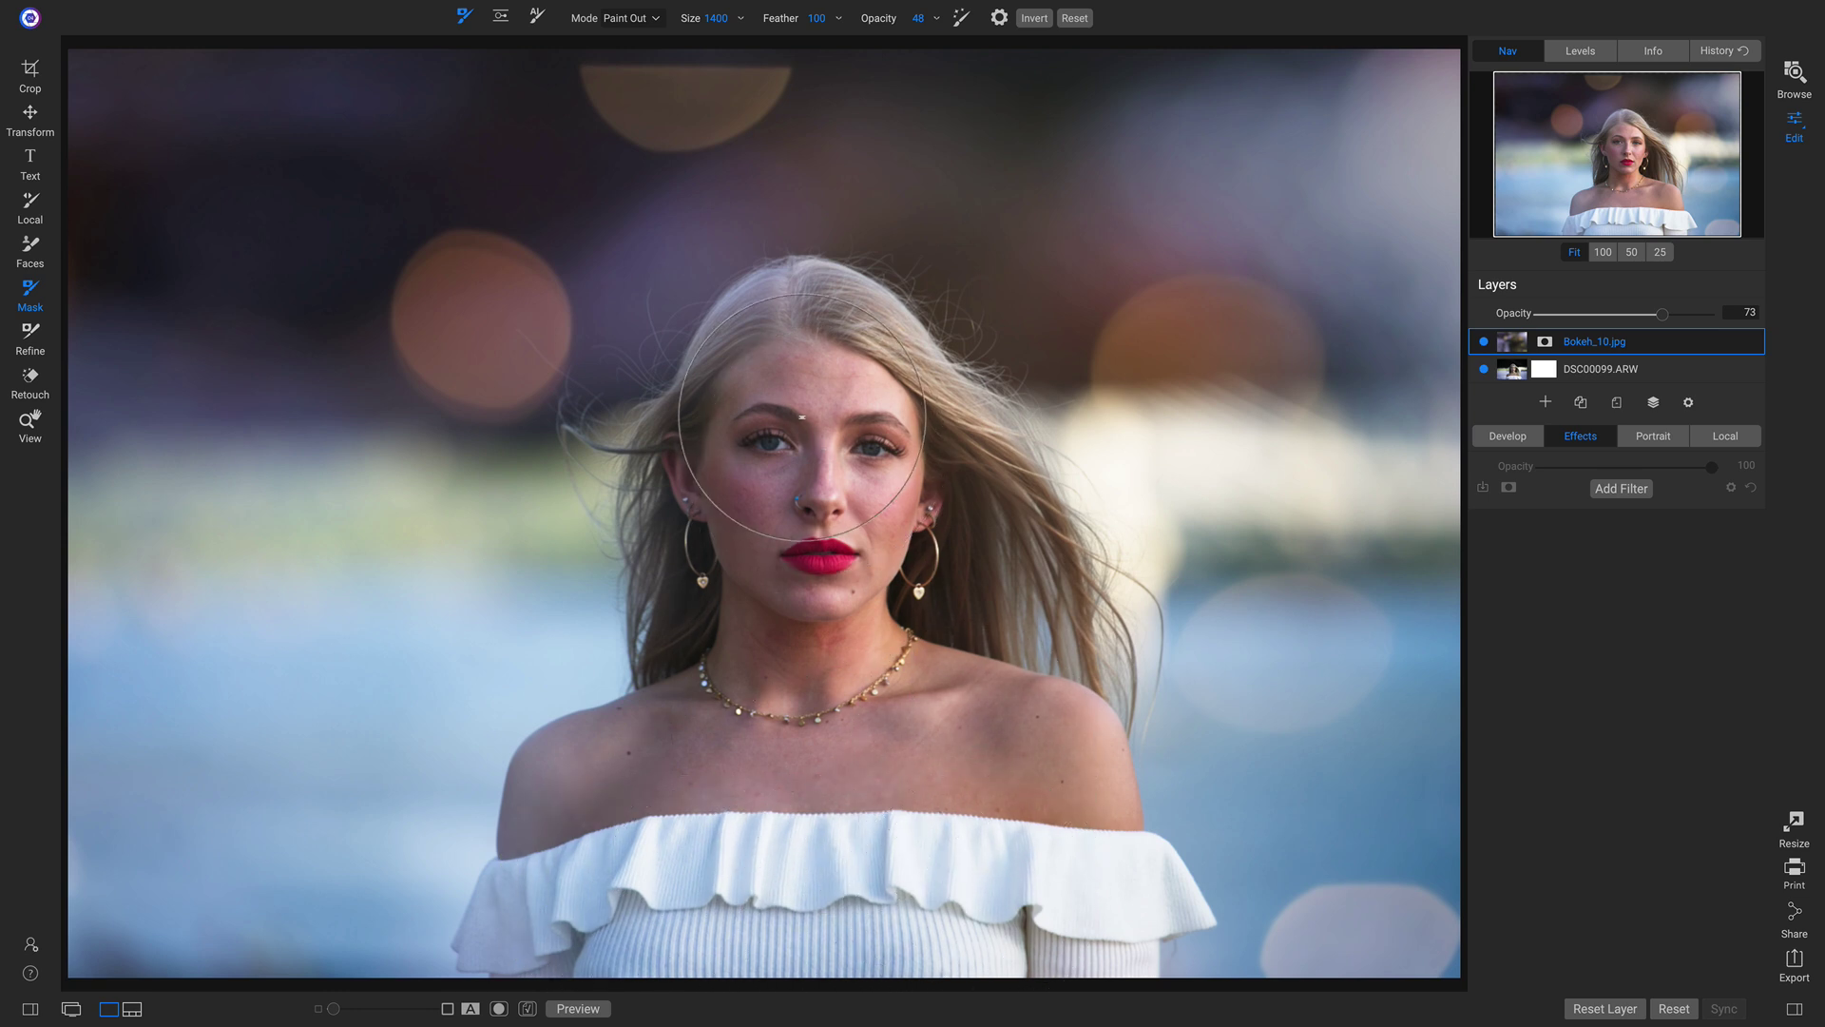
left_click_drag(796, 382, 950, 456)
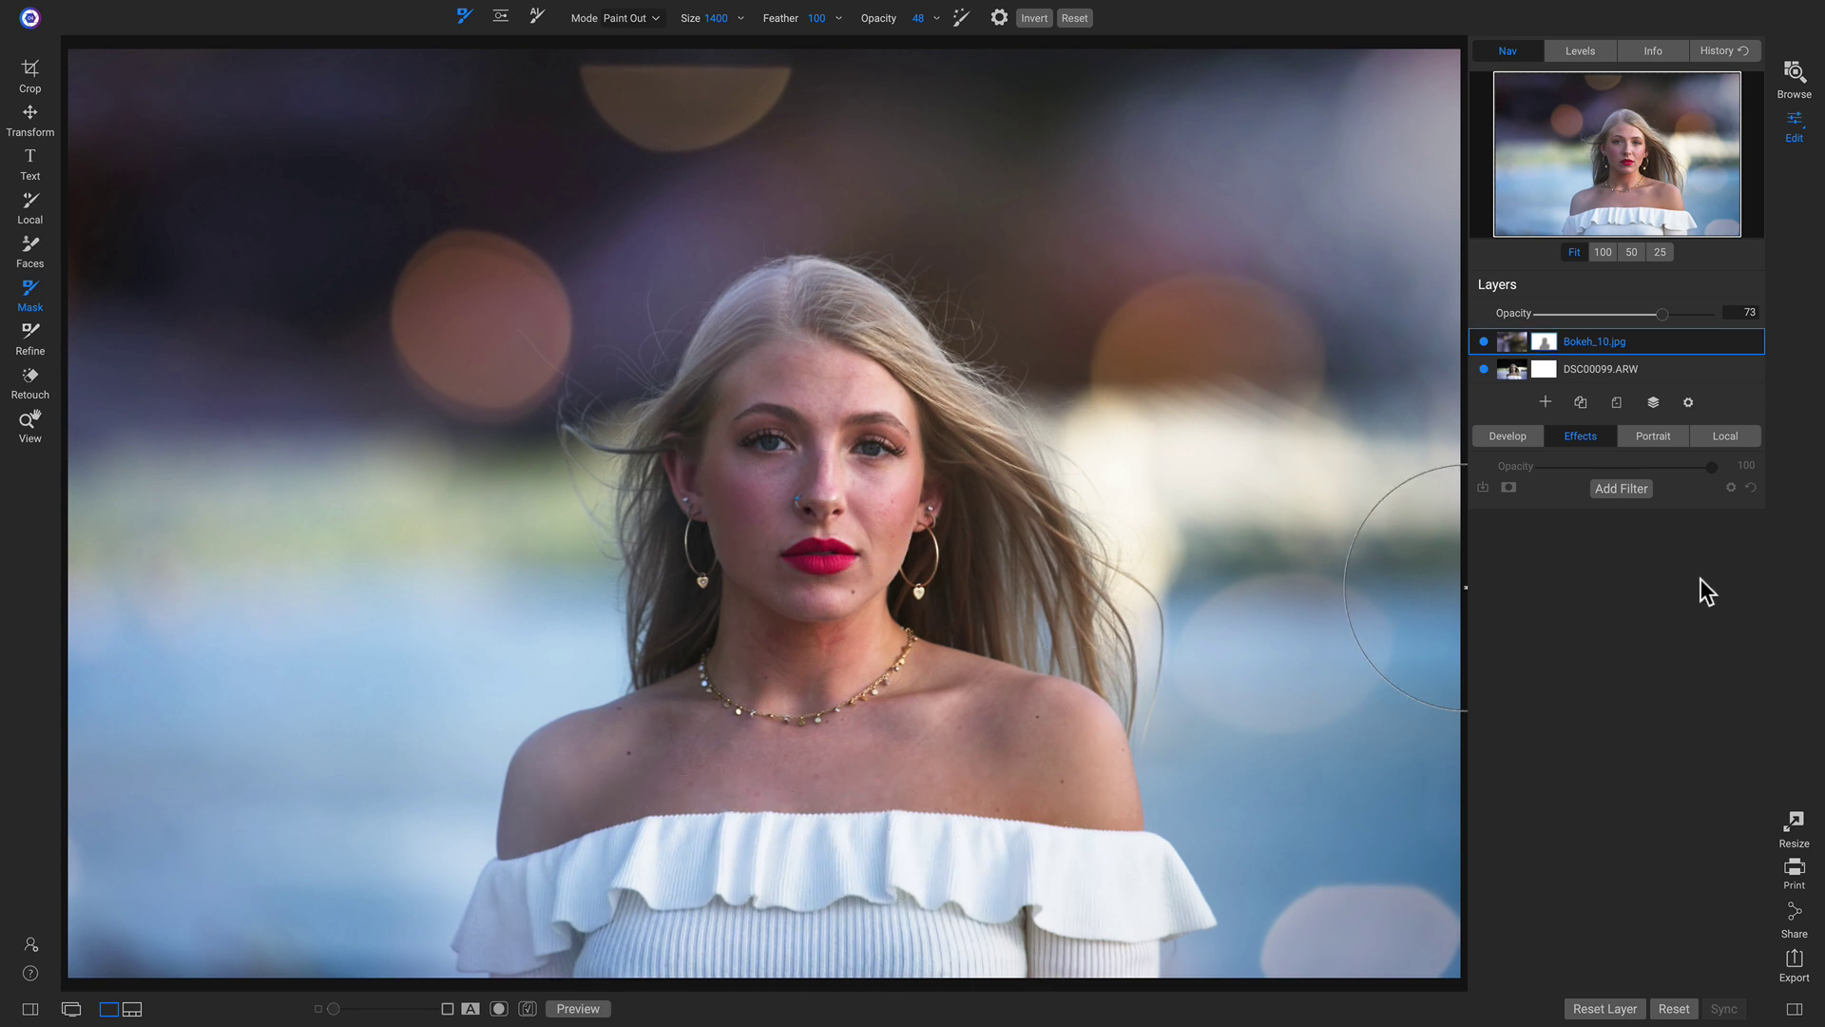